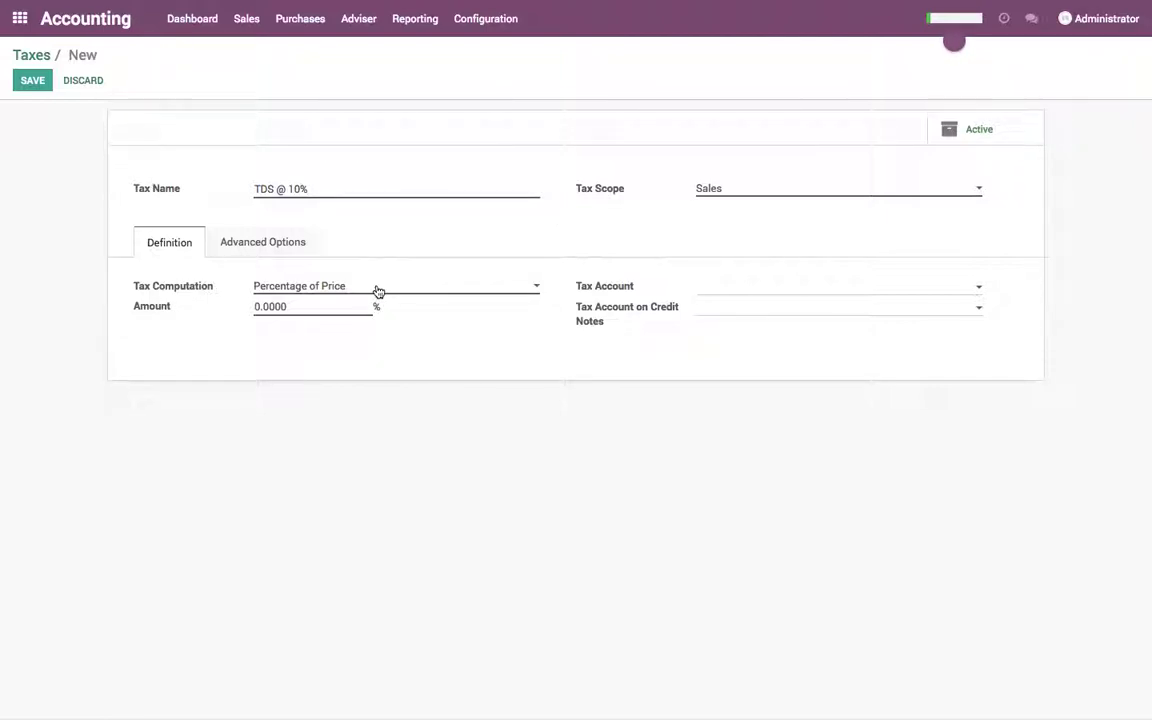
Define TDS @ 10% as a purchase tax of -10% using 112310 TDS Payable as tax account for bills and credit notes
left_click(280, 306)
type("-10")
key("Tab")
type("TDS")
key("Down")
key("Return")
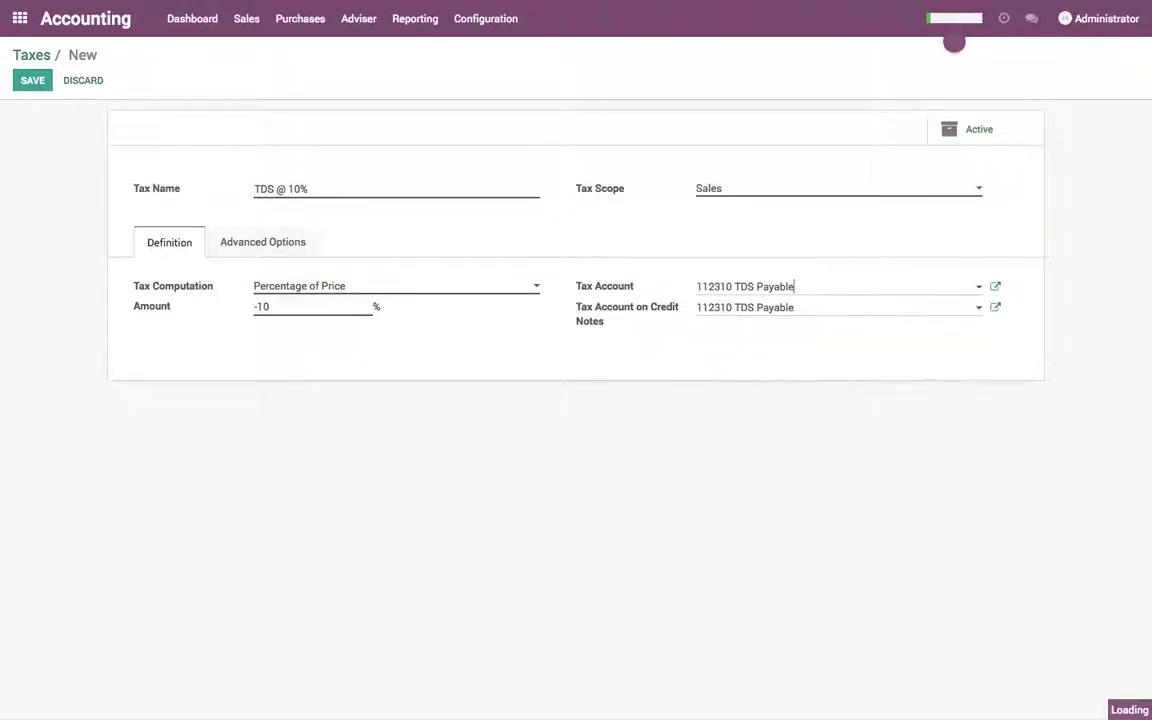
left_click(725, 188)
left_click(725, 201)
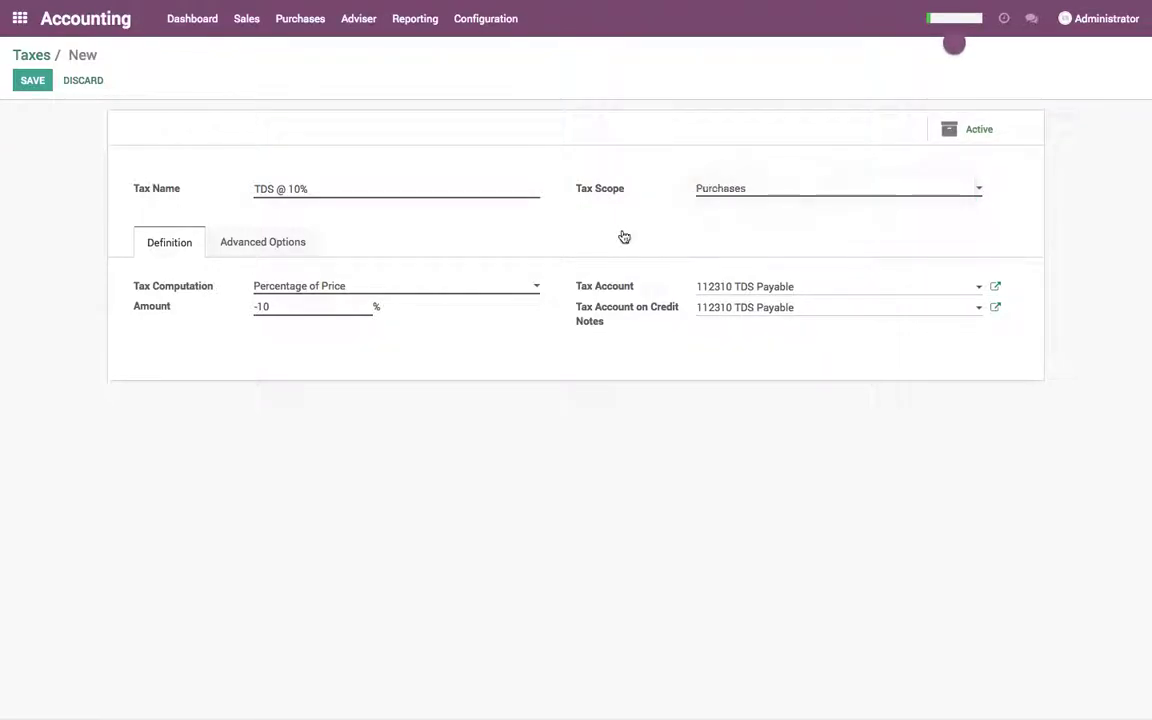
Assign the tax to a new tax group TDS Deduction, set its invoice label to 10%, and save it
left_click(291, 246)
left_click(294, 308)
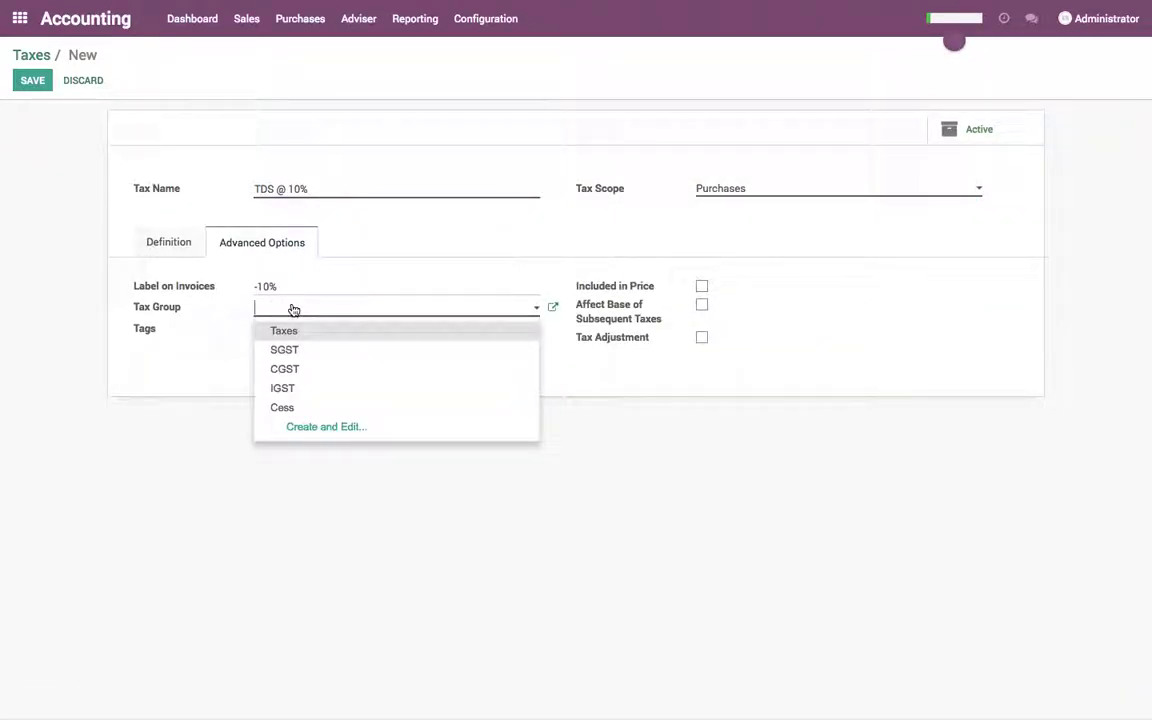
type("TDS @")
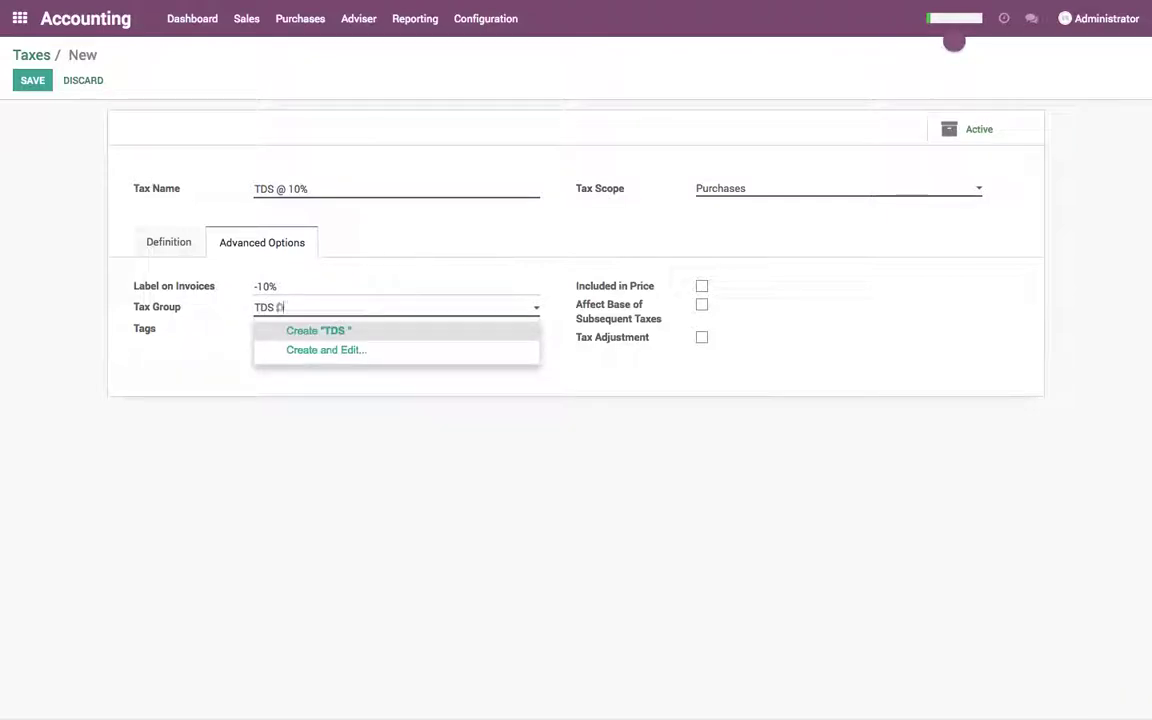
type("eduction")
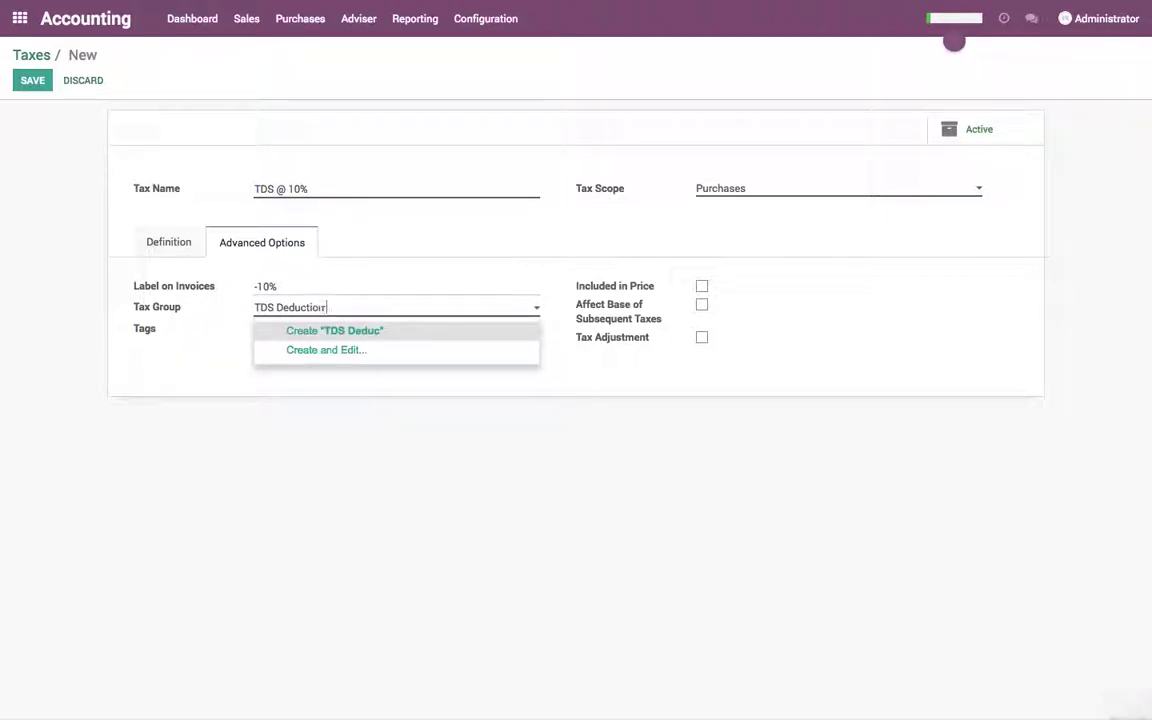
key("Return")
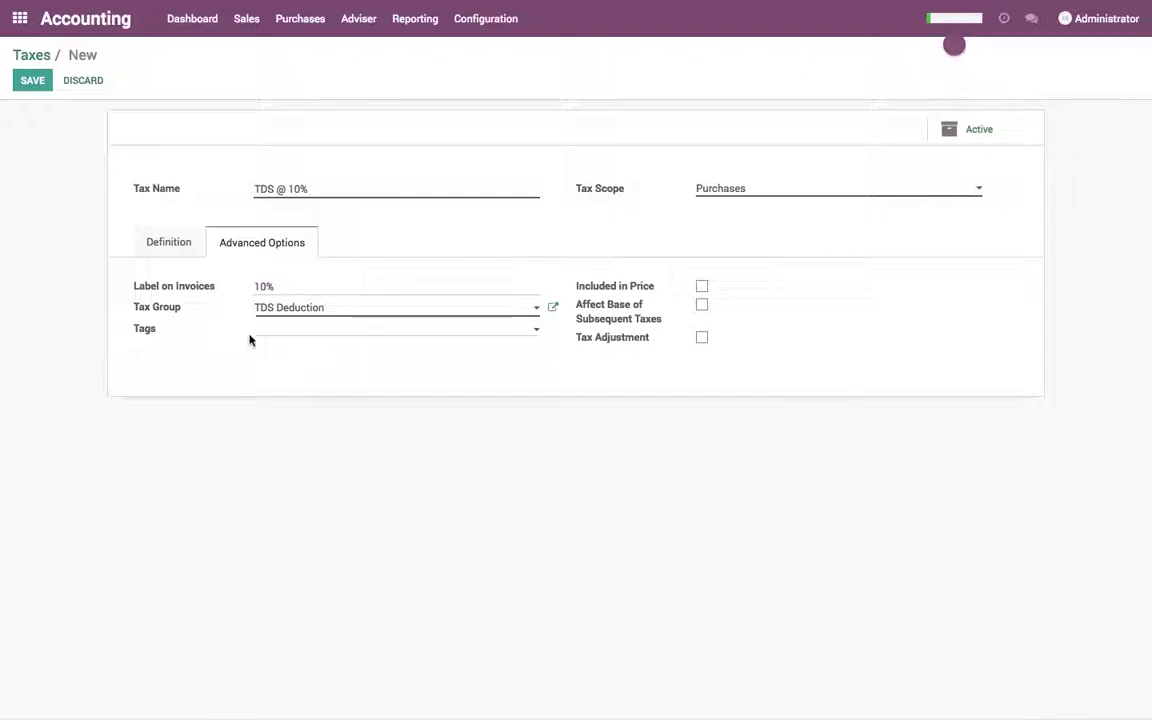
left_click(38, 84)
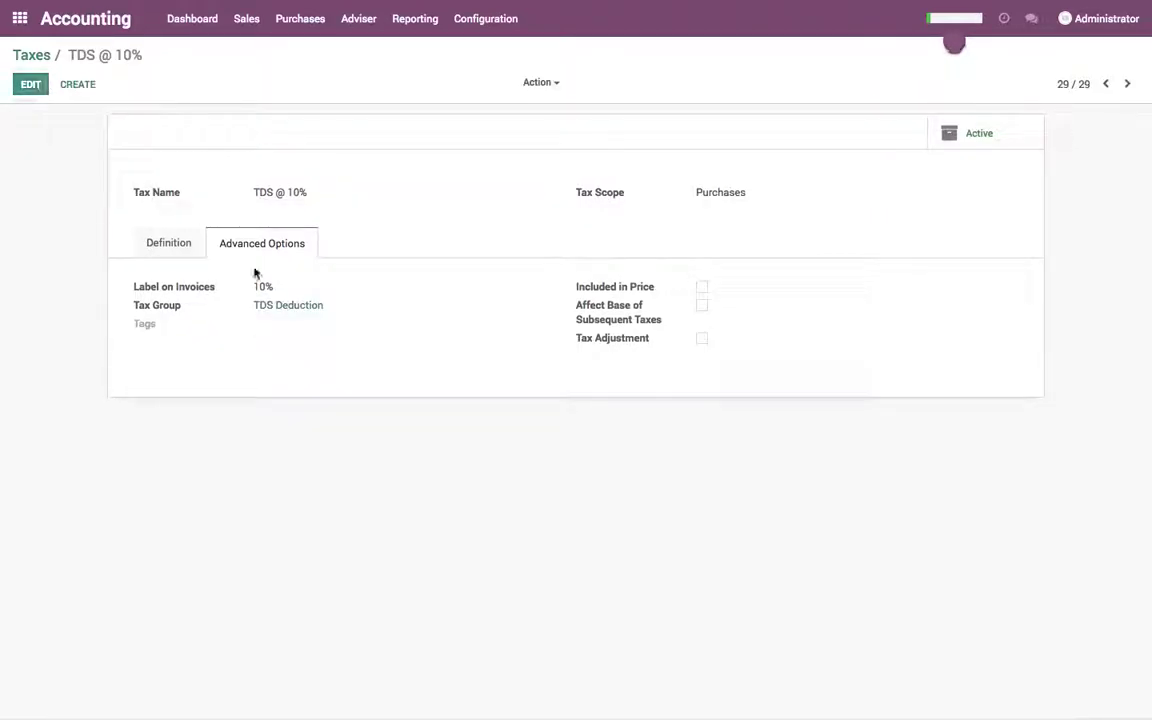
Review the saved tax's definition and advanced options and return to the list of taxes
left_click(180, 252)
left_click(262, 243)
left_click(168, 243)
left_click(40, 56)
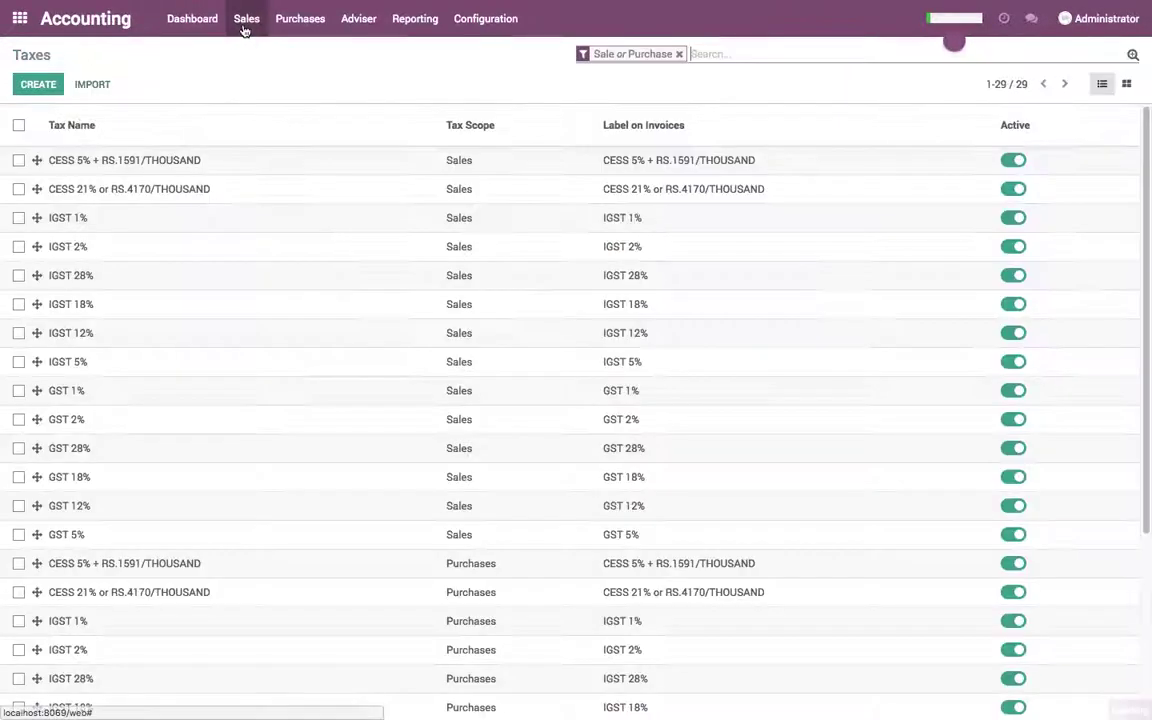
Start a new vendor bill and create Ajay Consulting Services as its vendor
left_click(300, 18)
left_click(314, 70)
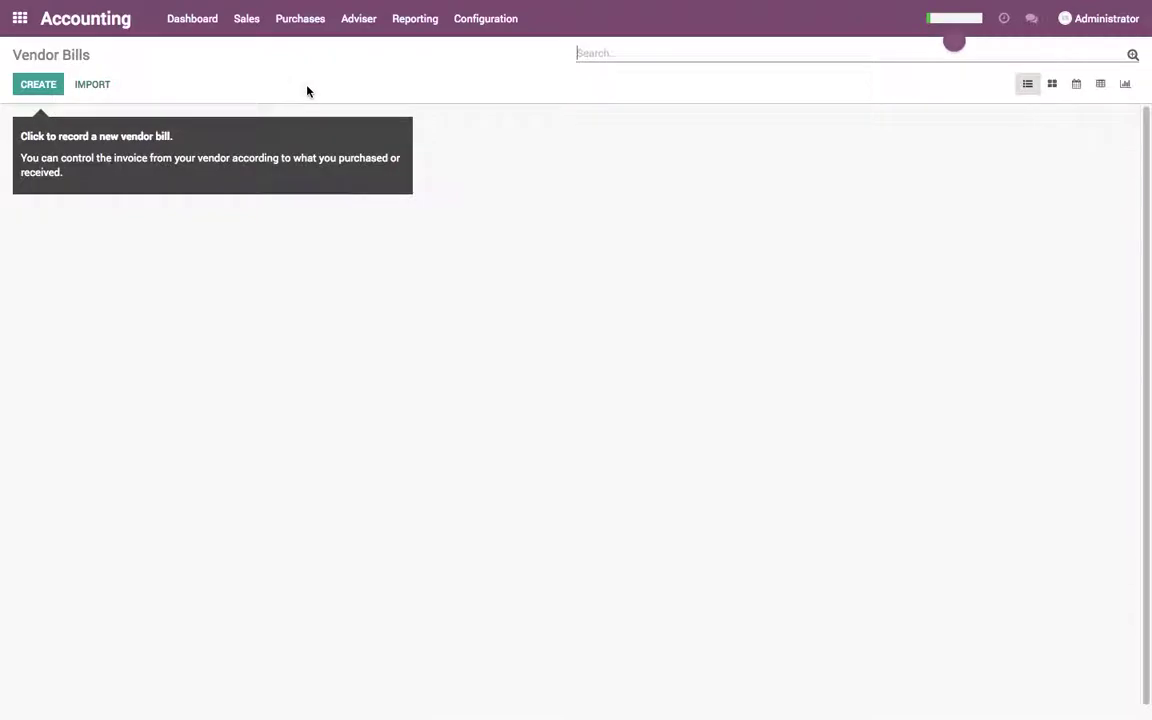
left_click(36, 86)
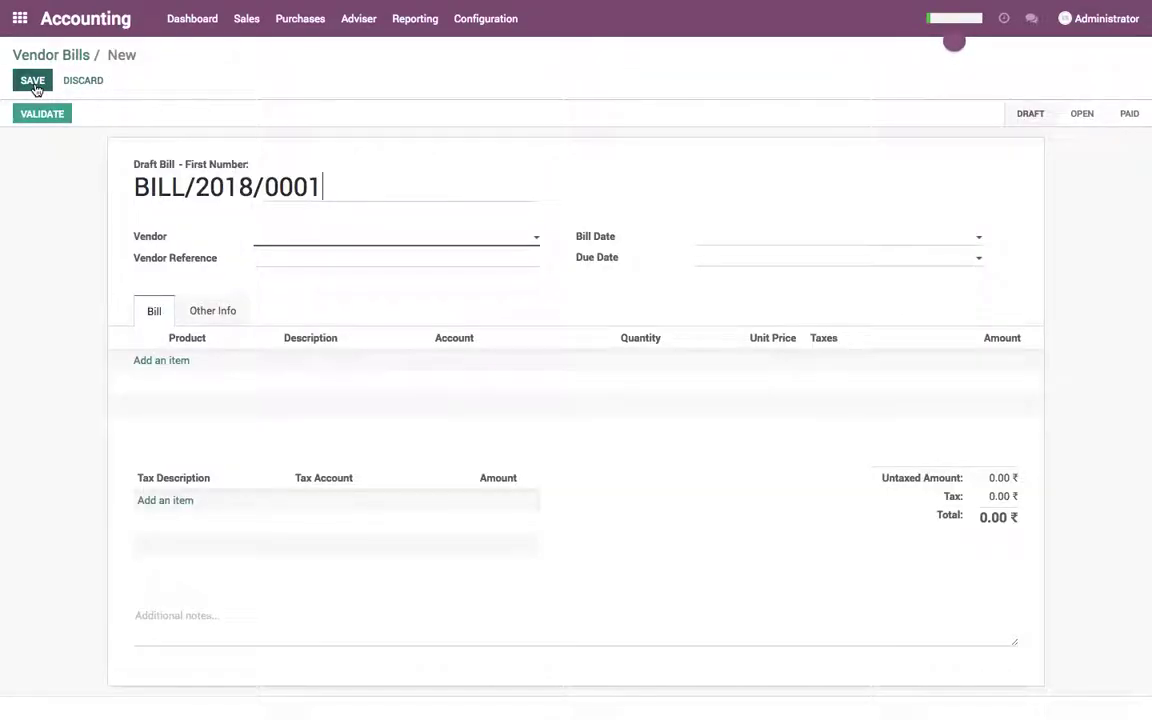
left_click(296, 244)
type("T")
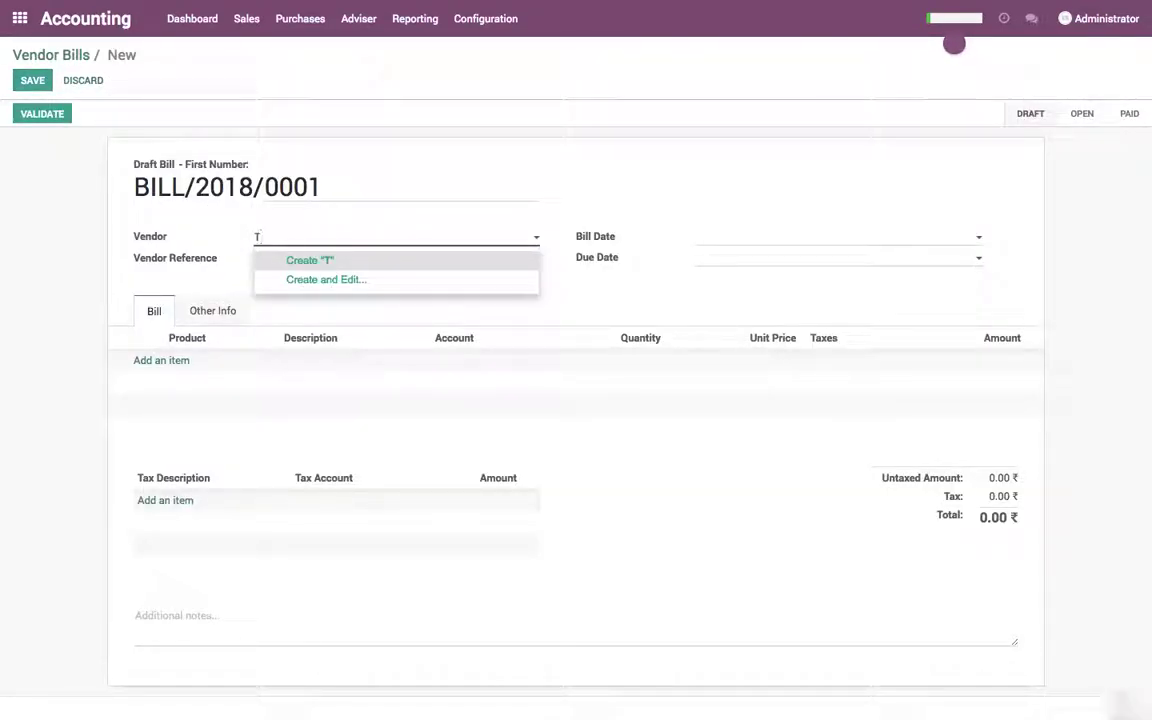
key("BackSpace")
type("apy")
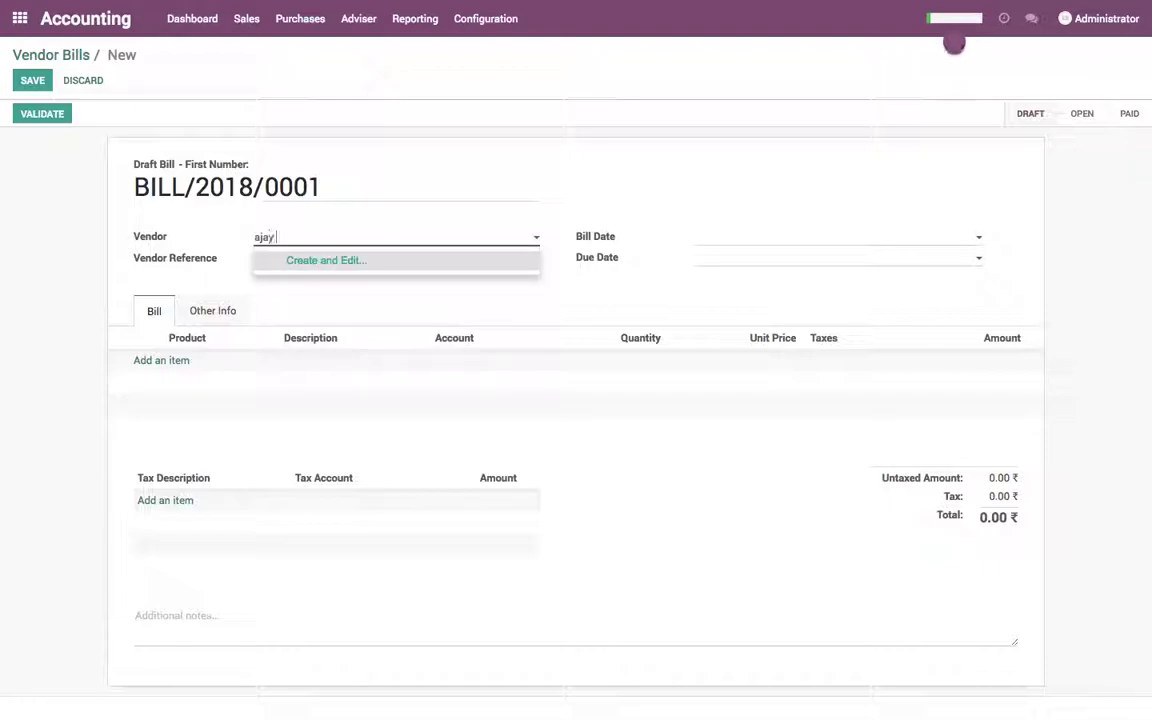
key("BackSpace")
key("BackSpace")
key("BackSpace")
type("Aj")
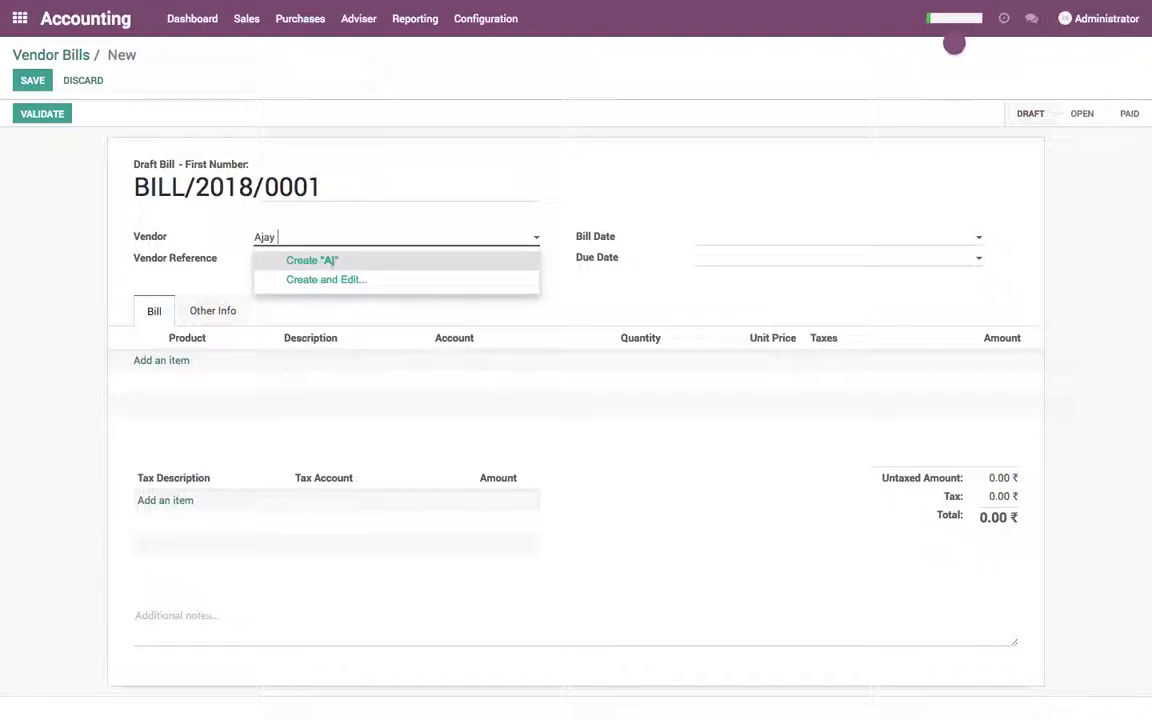
type("ay Consulting Services")
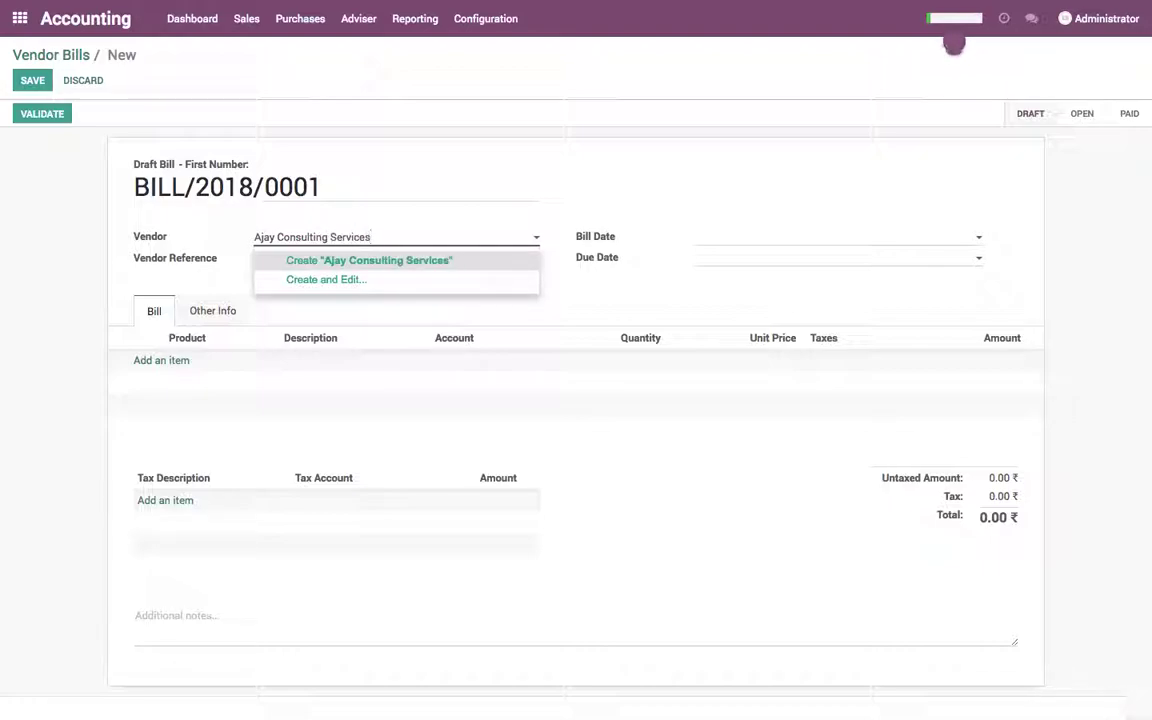
key("Return")
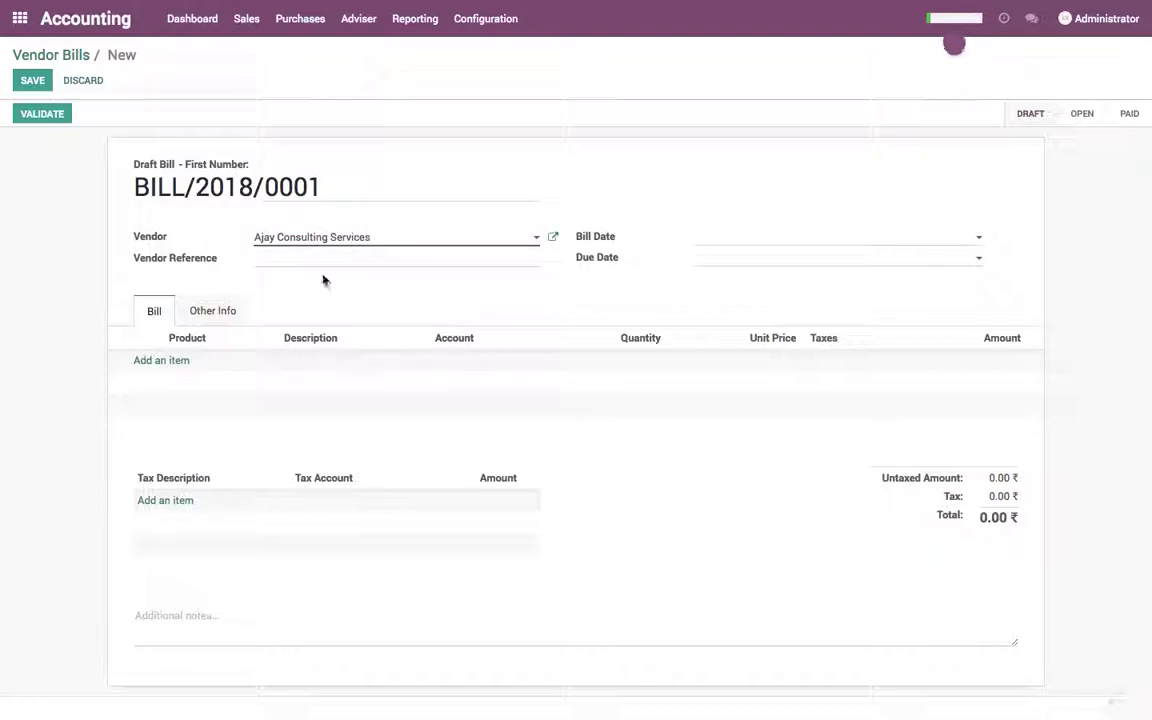
Add a bill line with a newly created product named Consulting Services
left_click(168, 366)
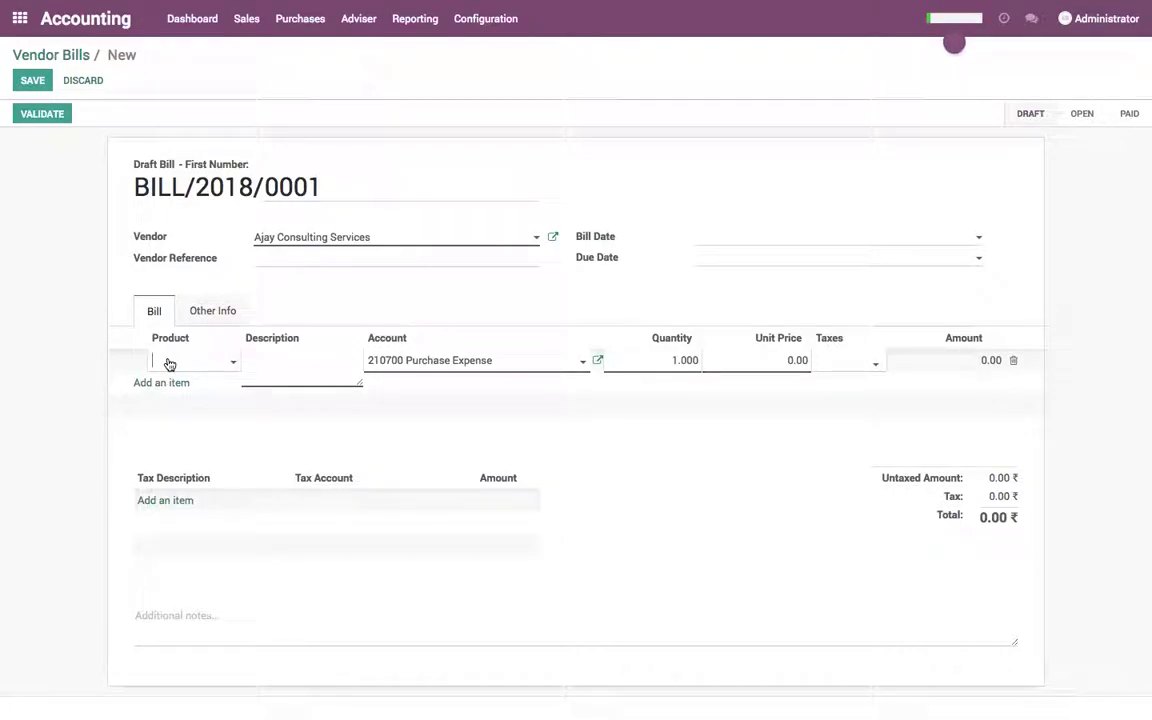
type("Consul")
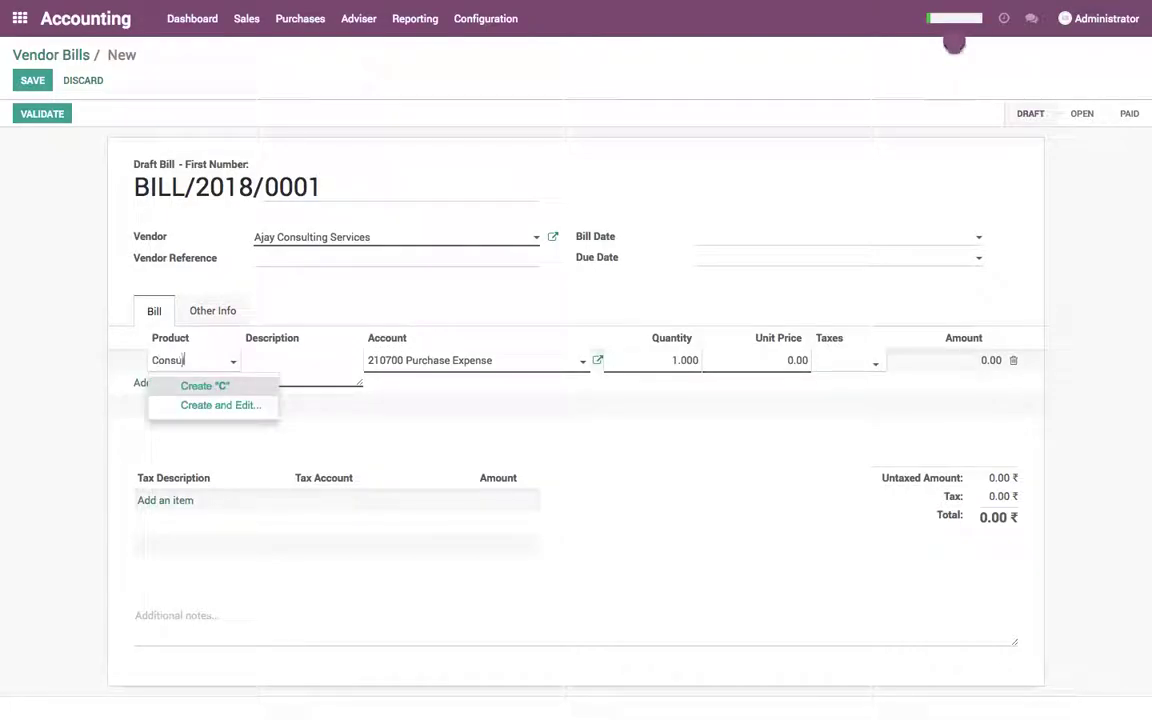
type("ting Servic")
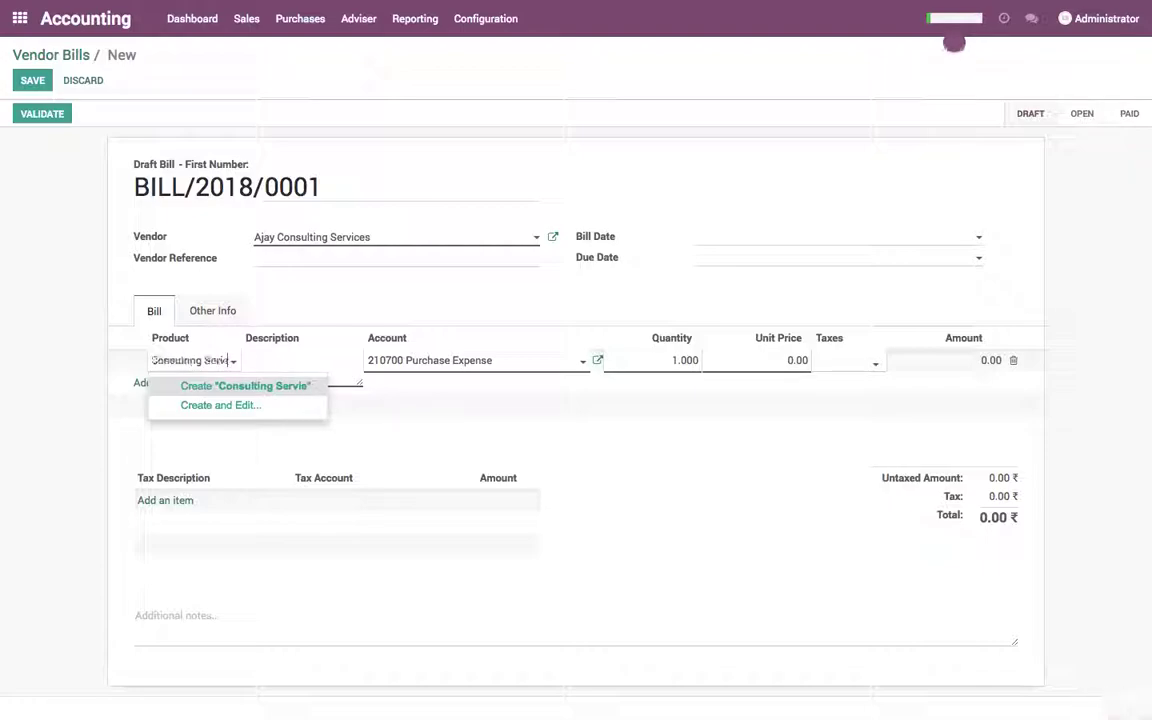
key("BackSpace")
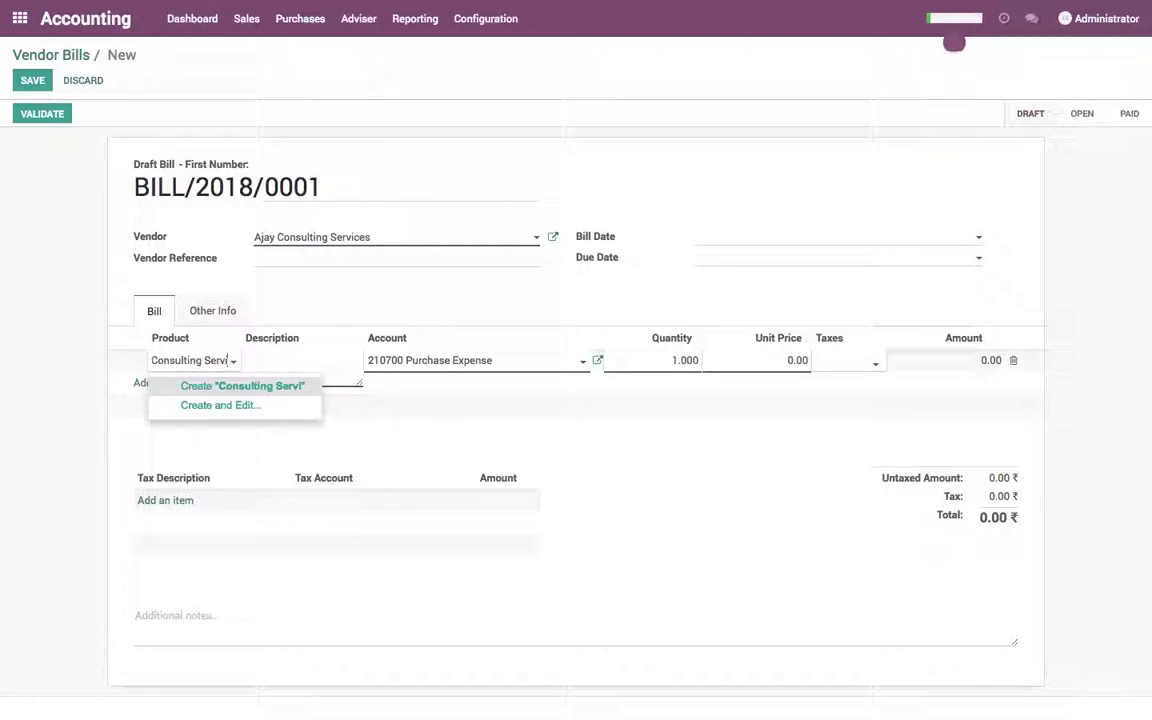
type("ces")
key("Return")
Set the Consulting Services line's quantity to 10 and its unit price to 1000
key("Tab")
key("Tab")
key("Tab")
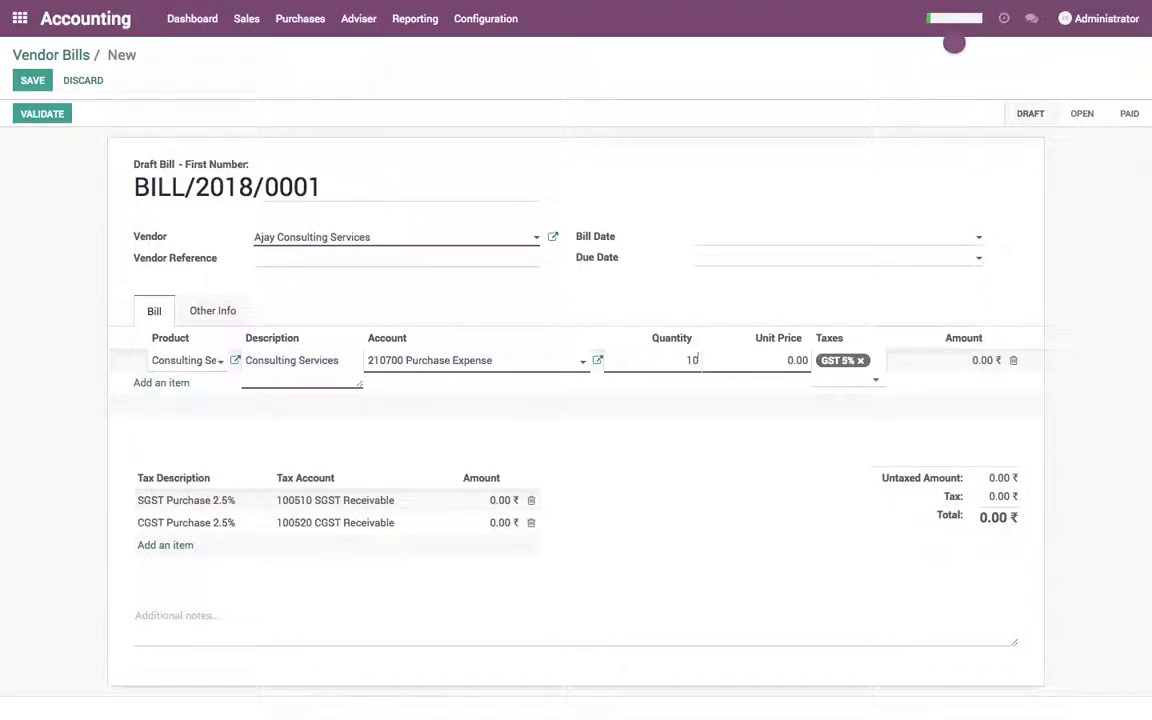
type("10")
key("Tab")
type("1000")
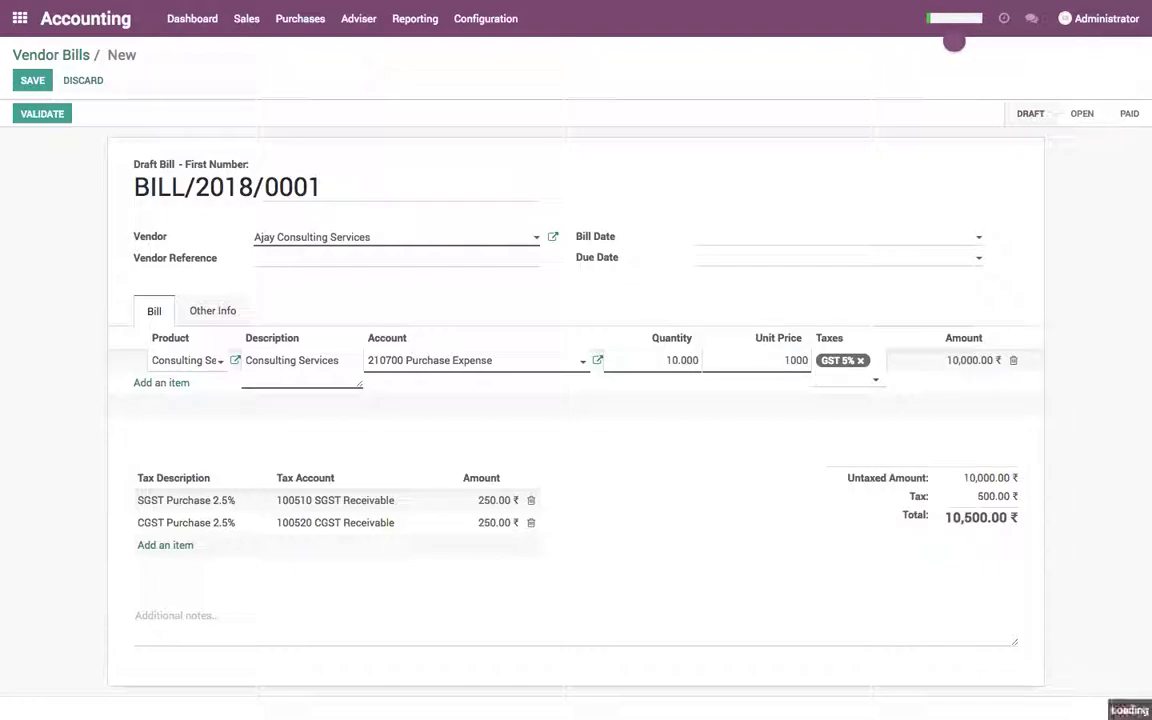
Replace the line's default tax with GST 18% and add TDS @ 10%
key("Tab")
key("BackSpace")
type("18")
key("Down")
key("Return")
key("Down")
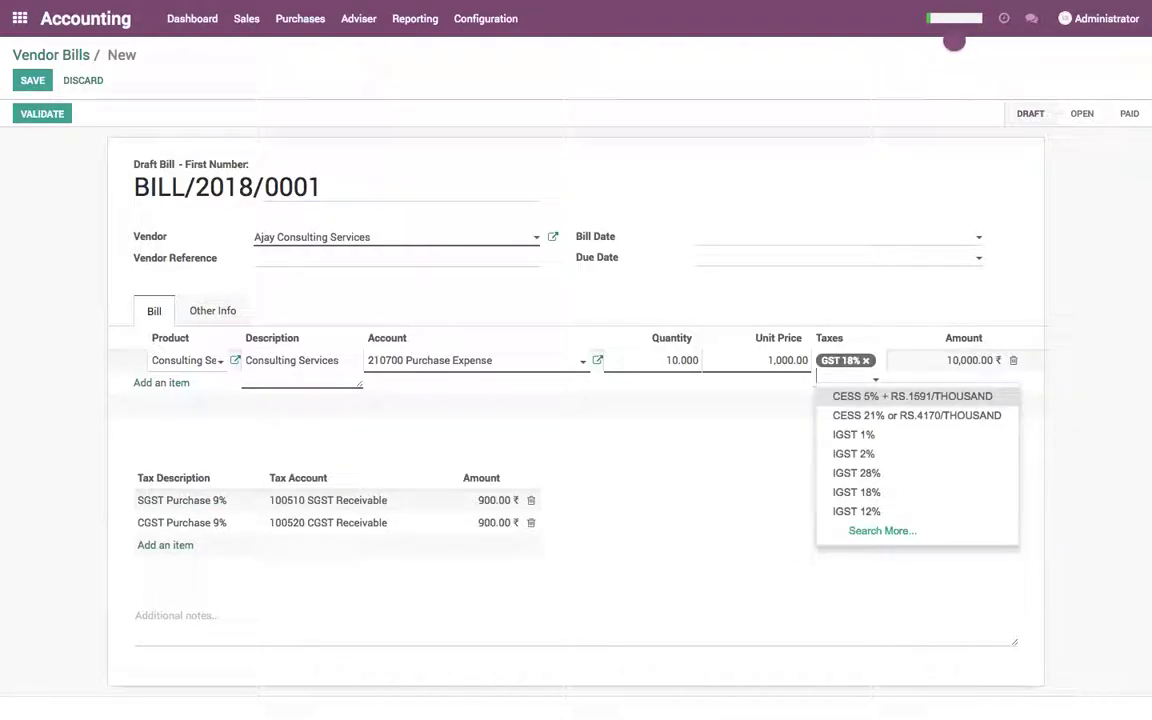
type("10")
key("Return")
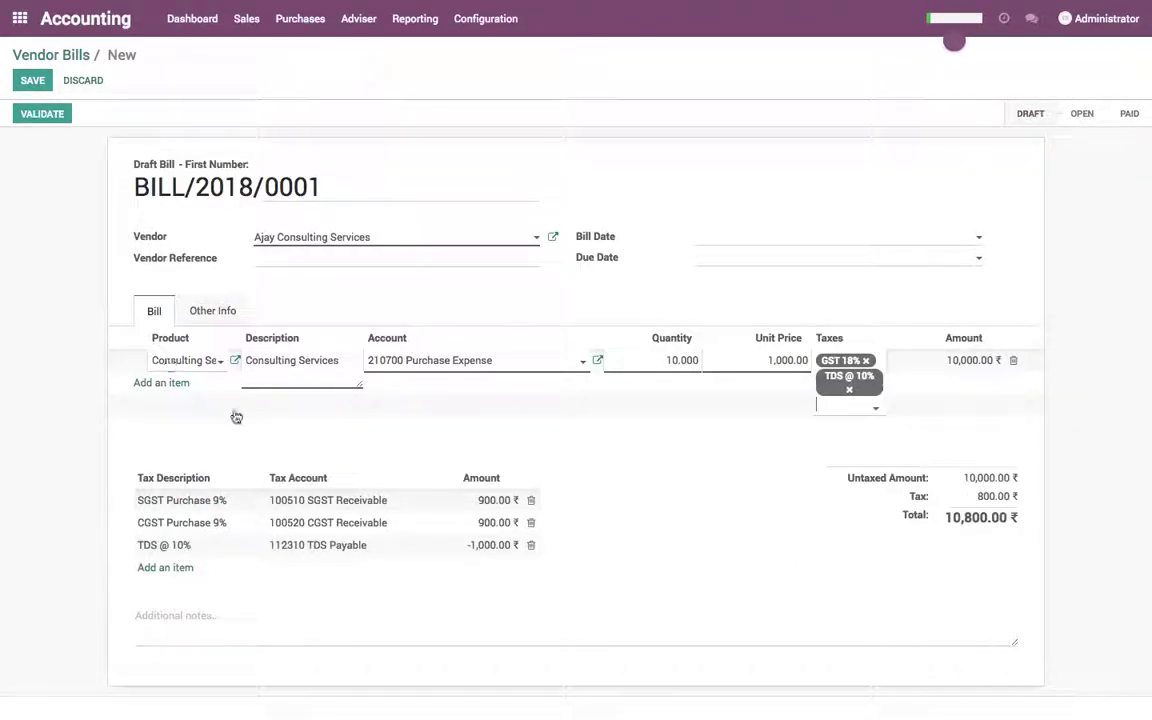
left_click(772, 581)
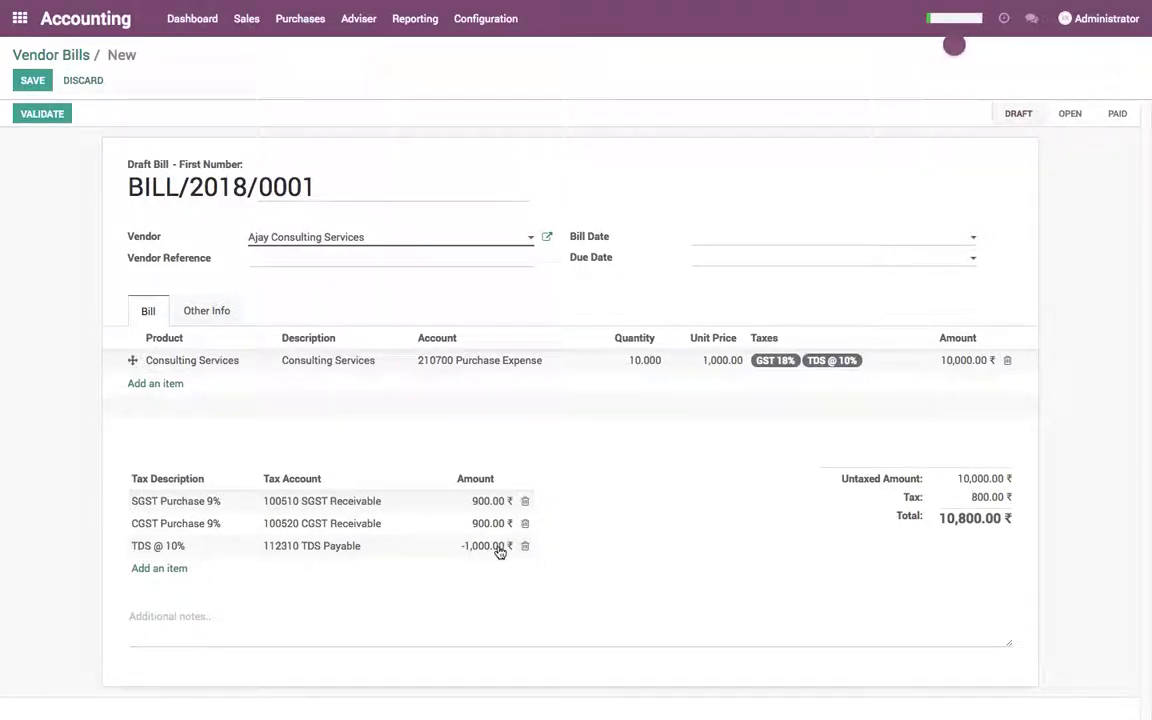
Save the vendor bill and validate it
left_click(14, 85)
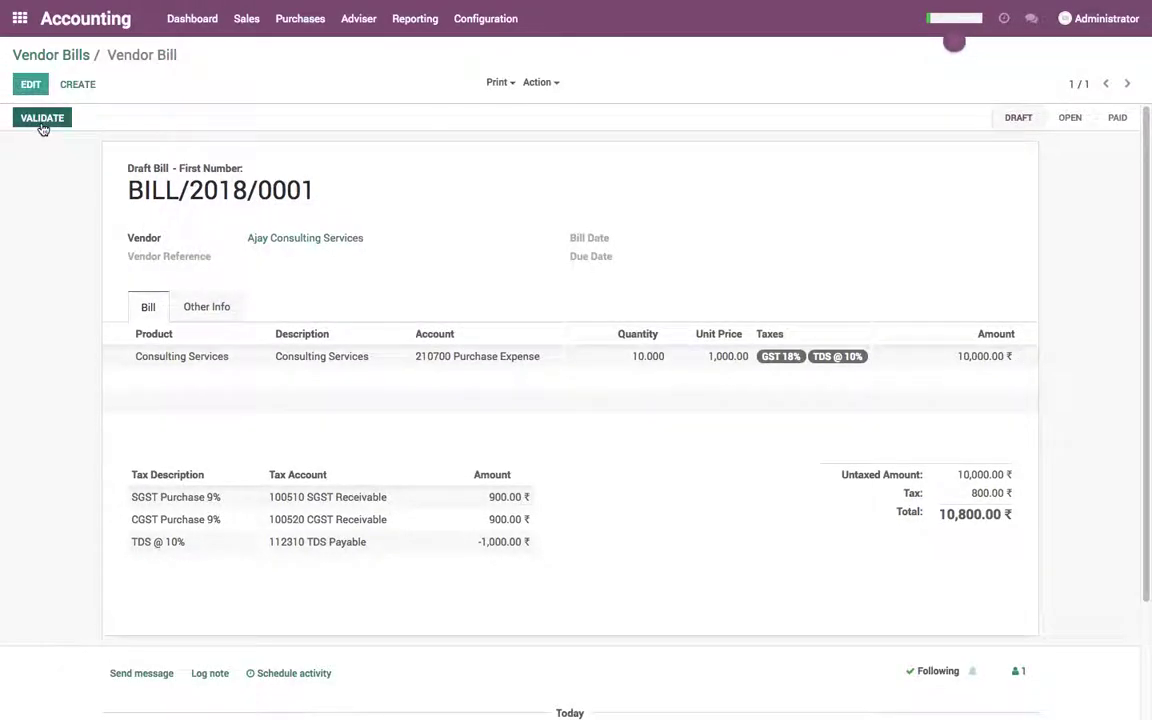
left_click(42, 121)
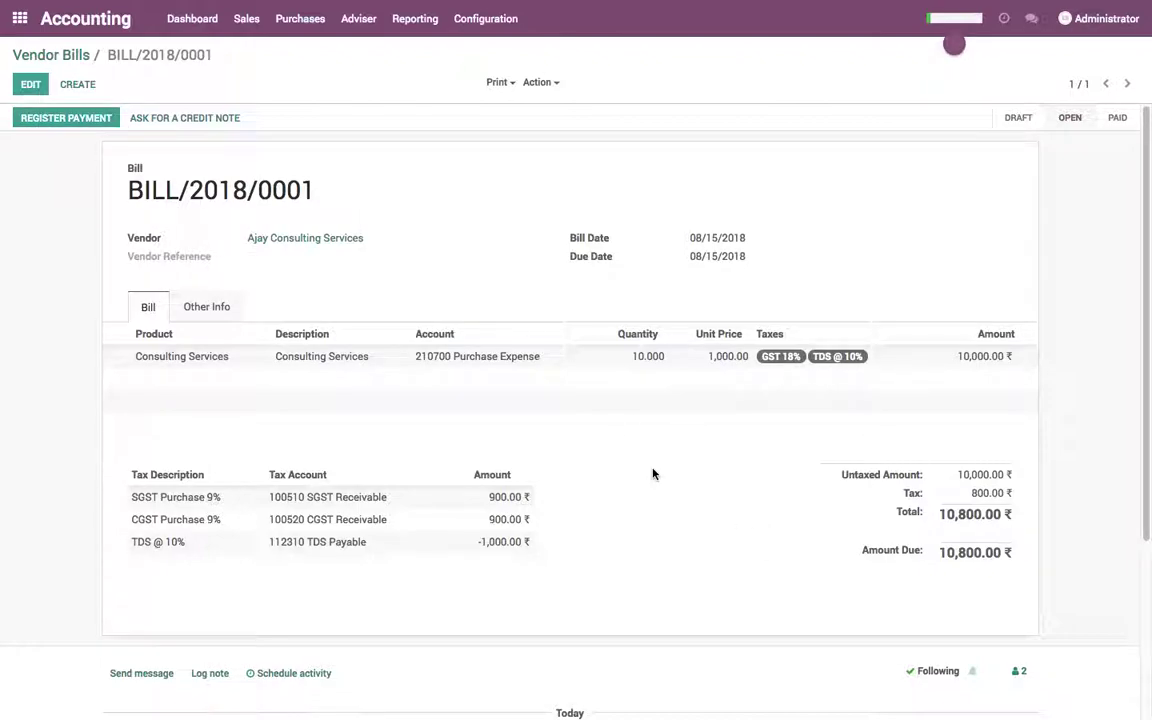
Open the balance sheet report and examine the account breakdown of current assets, current liabilities and payables
left_click(415, 18)
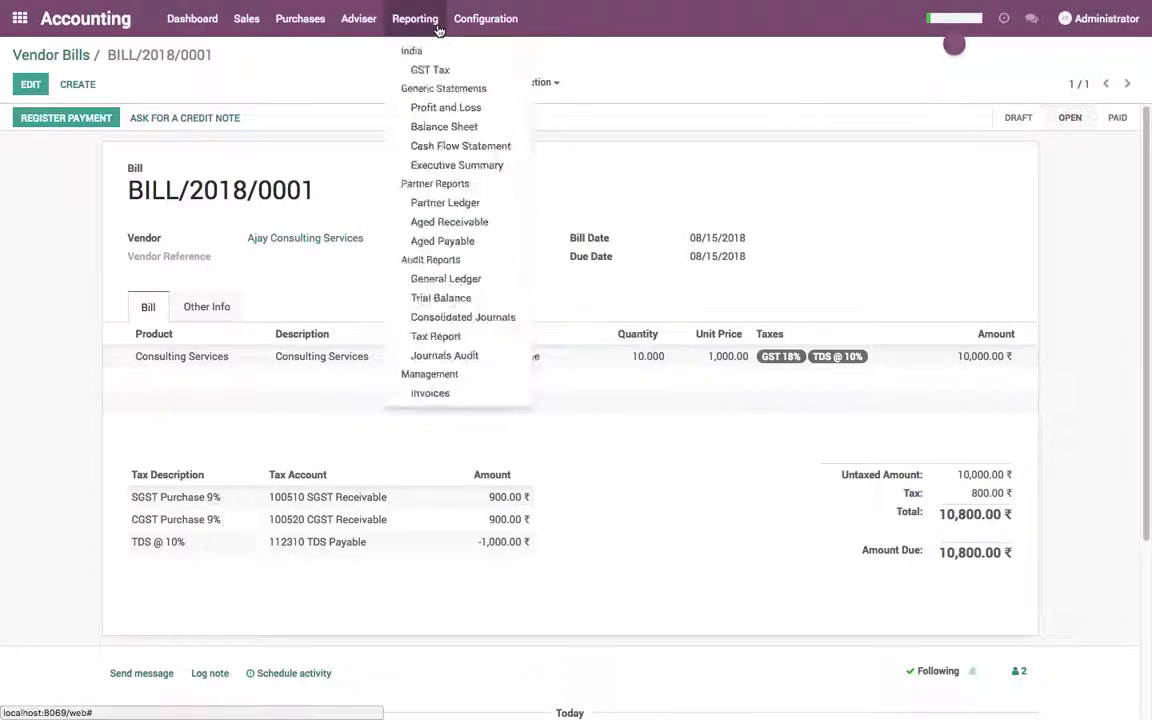
left_click(441, 123)
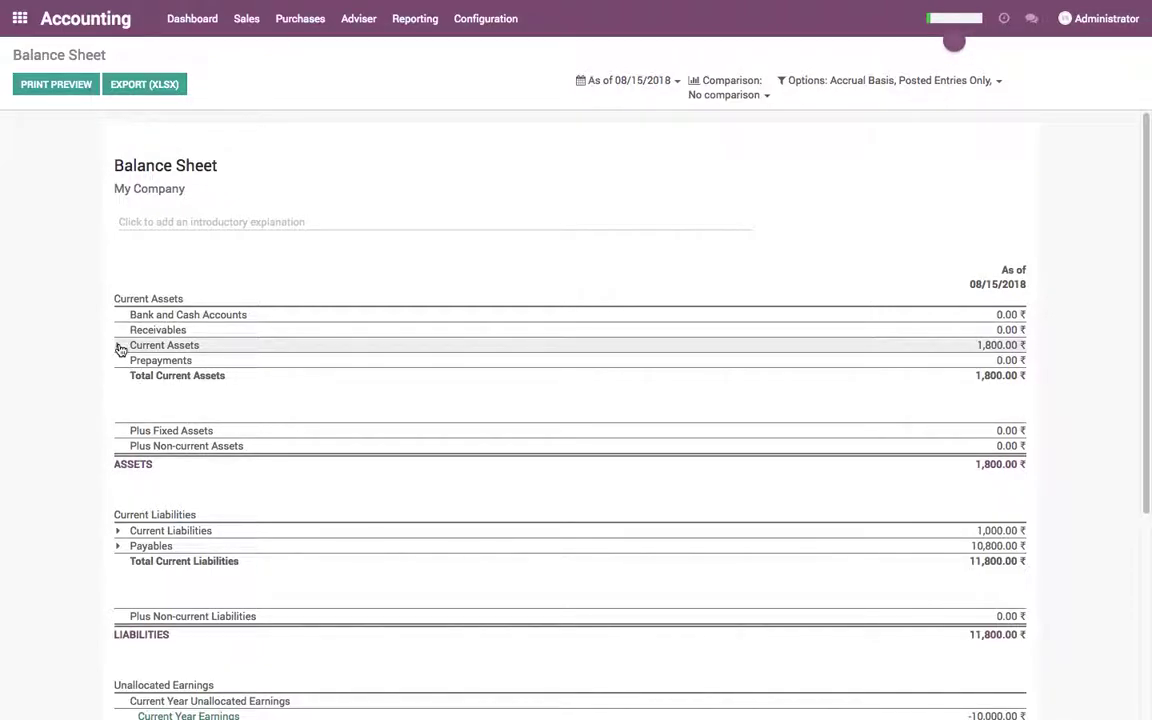
left_click(120, 348)
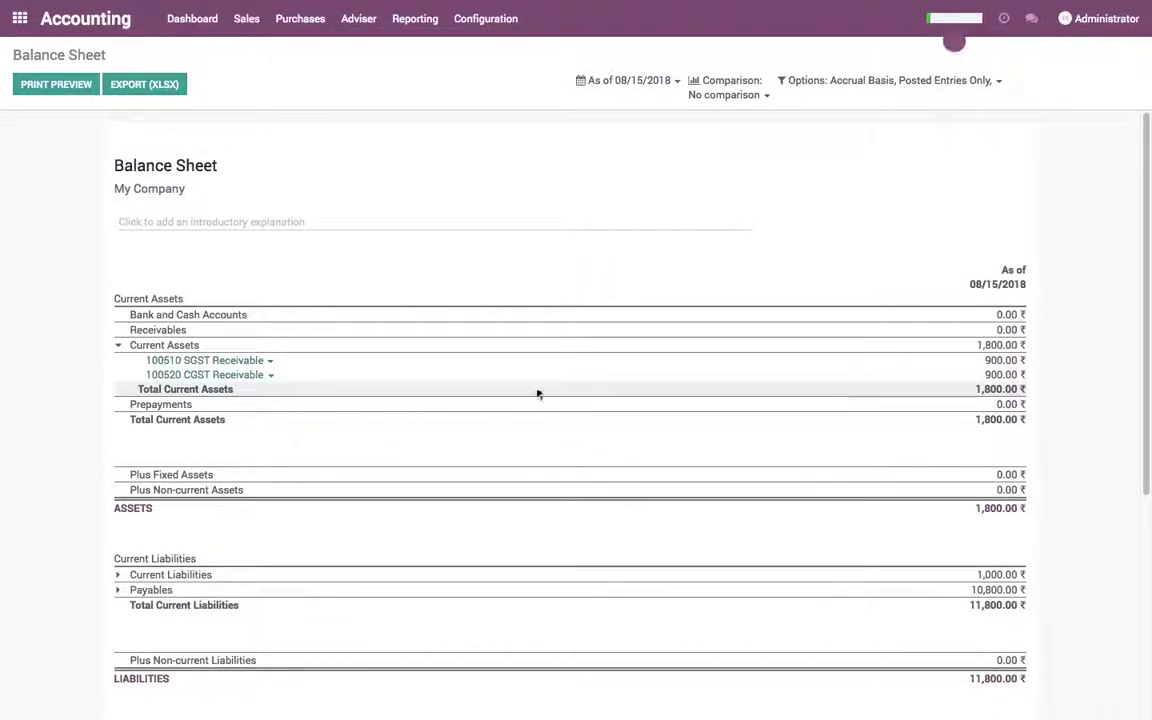
scroll(337, 370, "down", 2)
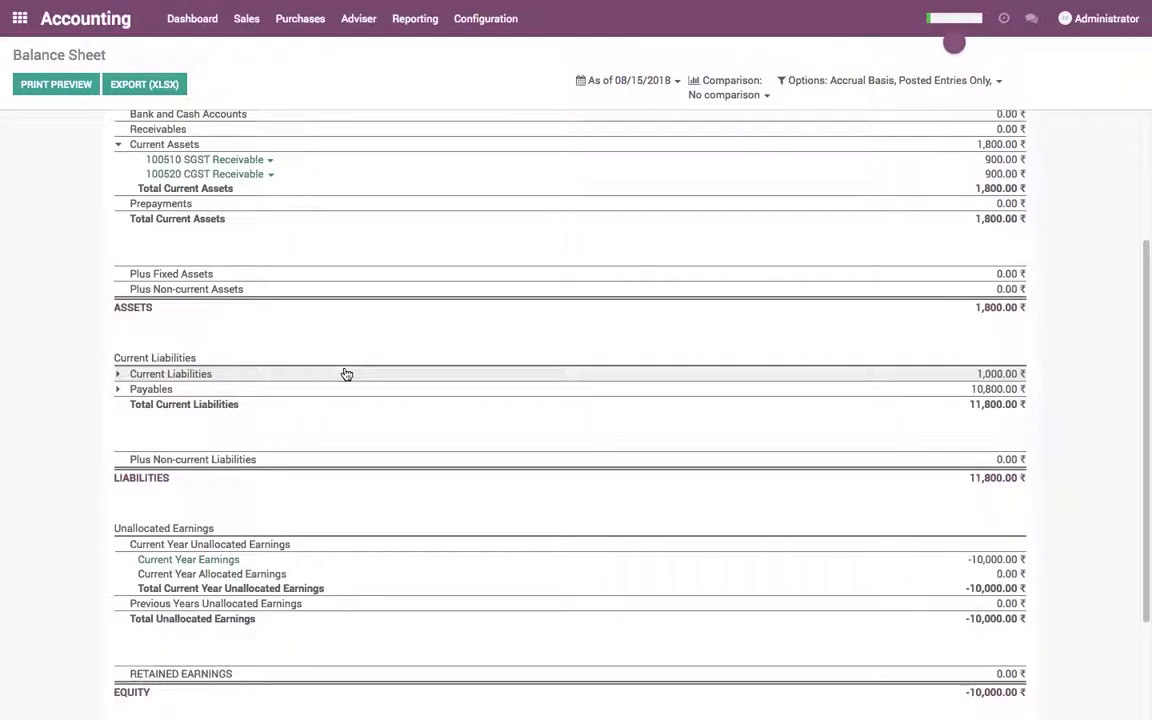
left_click(118, 375)
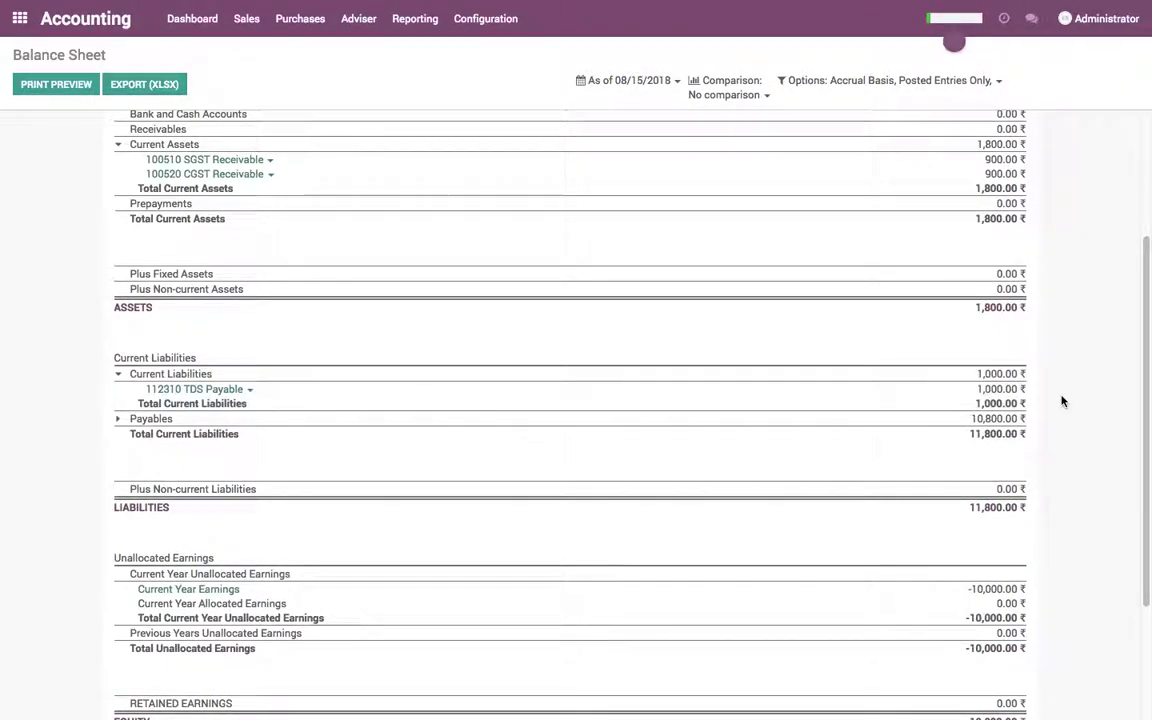
left_click(148, 420)
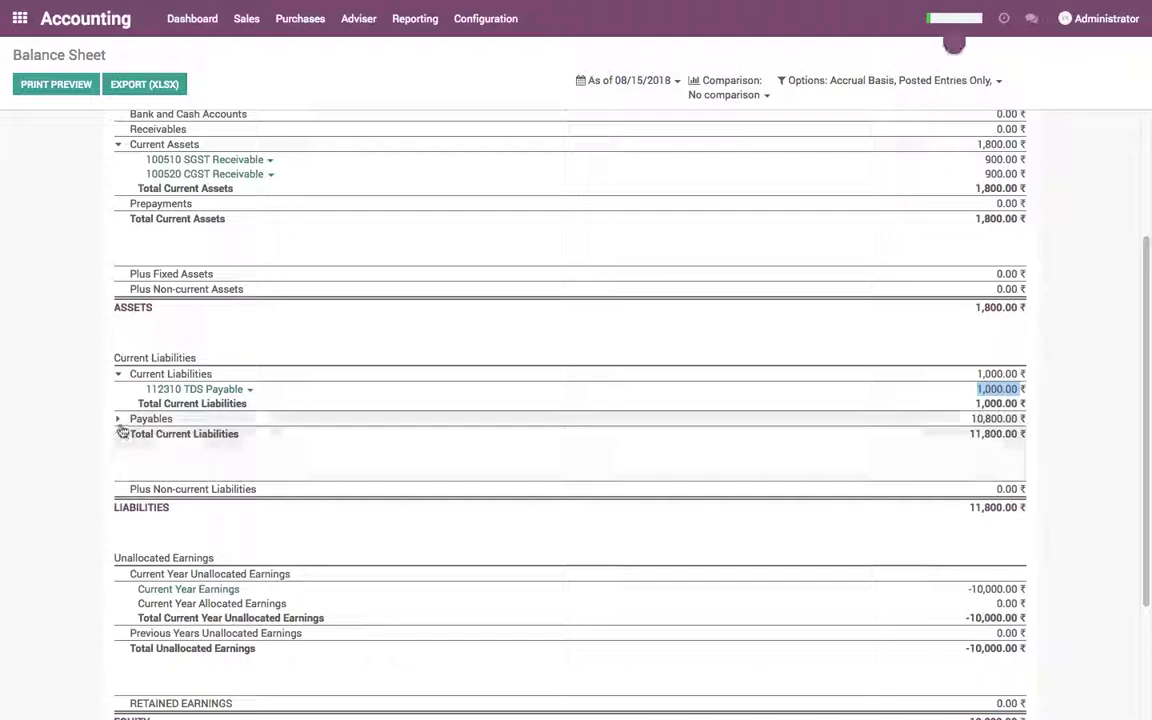
double_click(1012, 433)
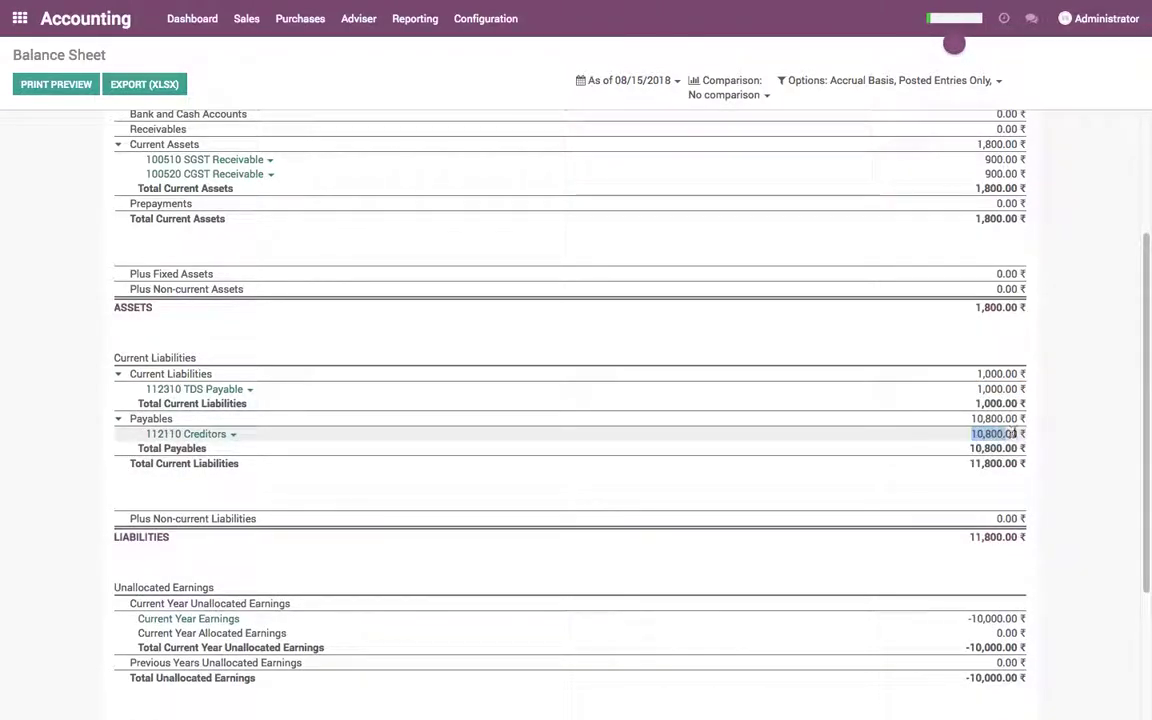
scroll(487, 433, "up", 4)
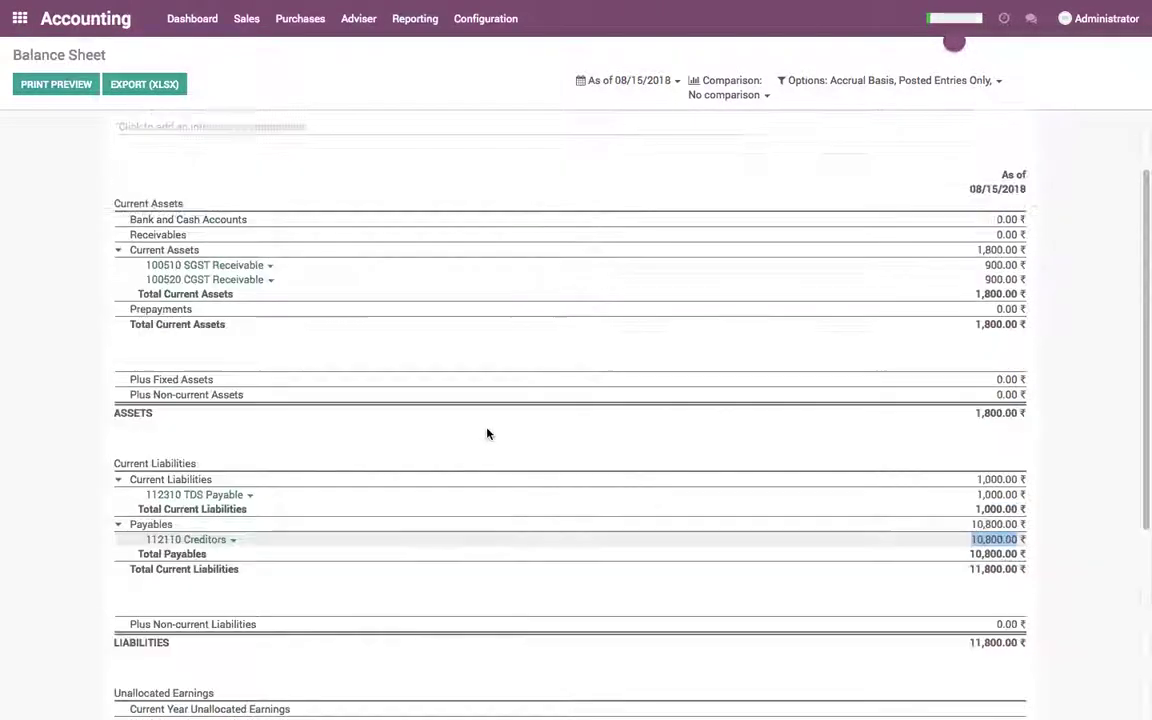
Create a vendor payment of 10800 to Ajay Consulting Services using the Bank (INR) journal
left_click(300, 18)
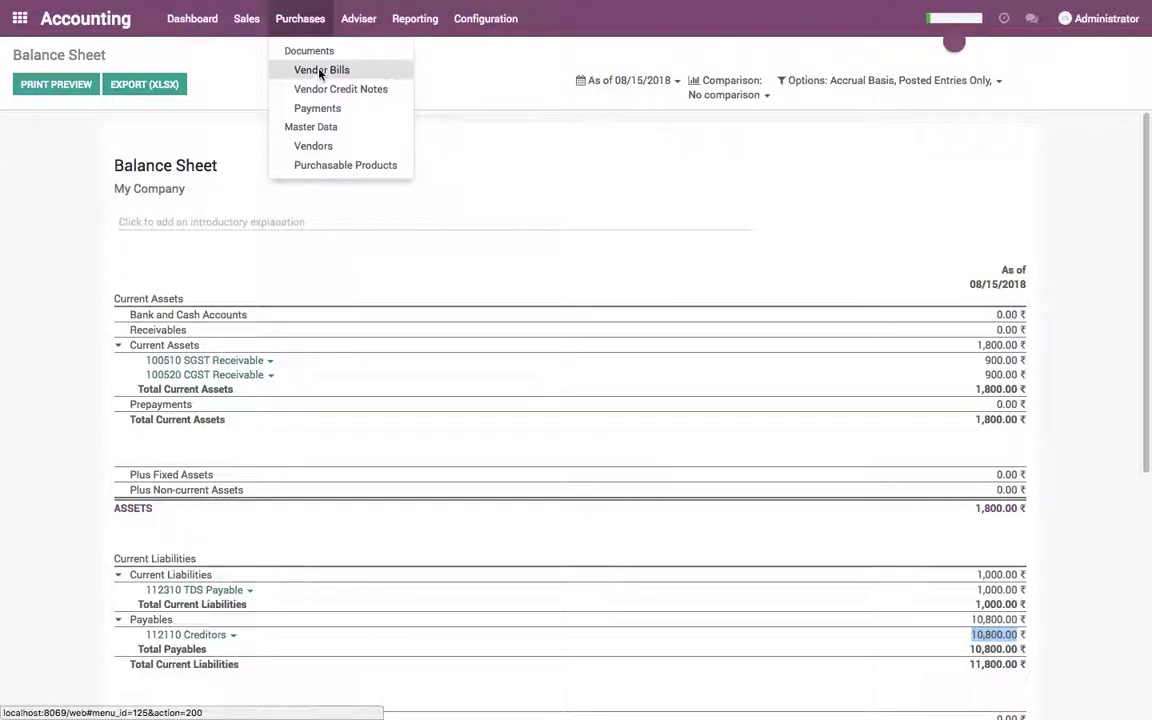
left_click(321, 70)
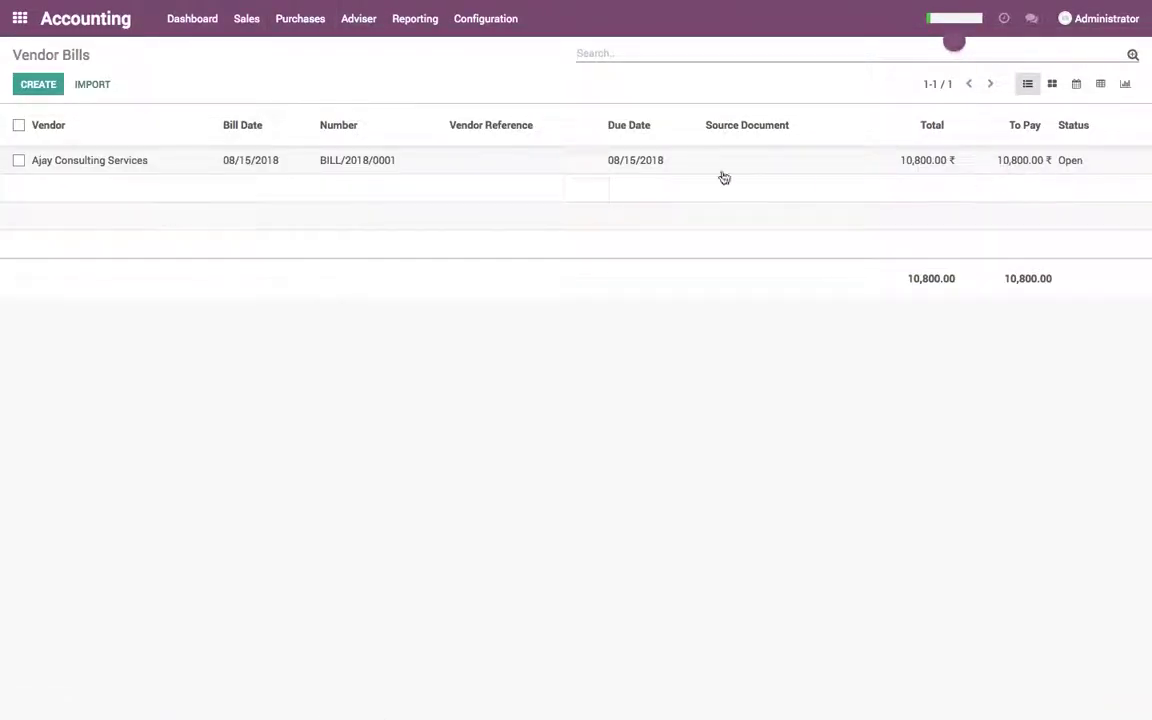
left_click(300, 18)
left_click(318, 108)
left_click(45, 89)
left_click(328, 264)
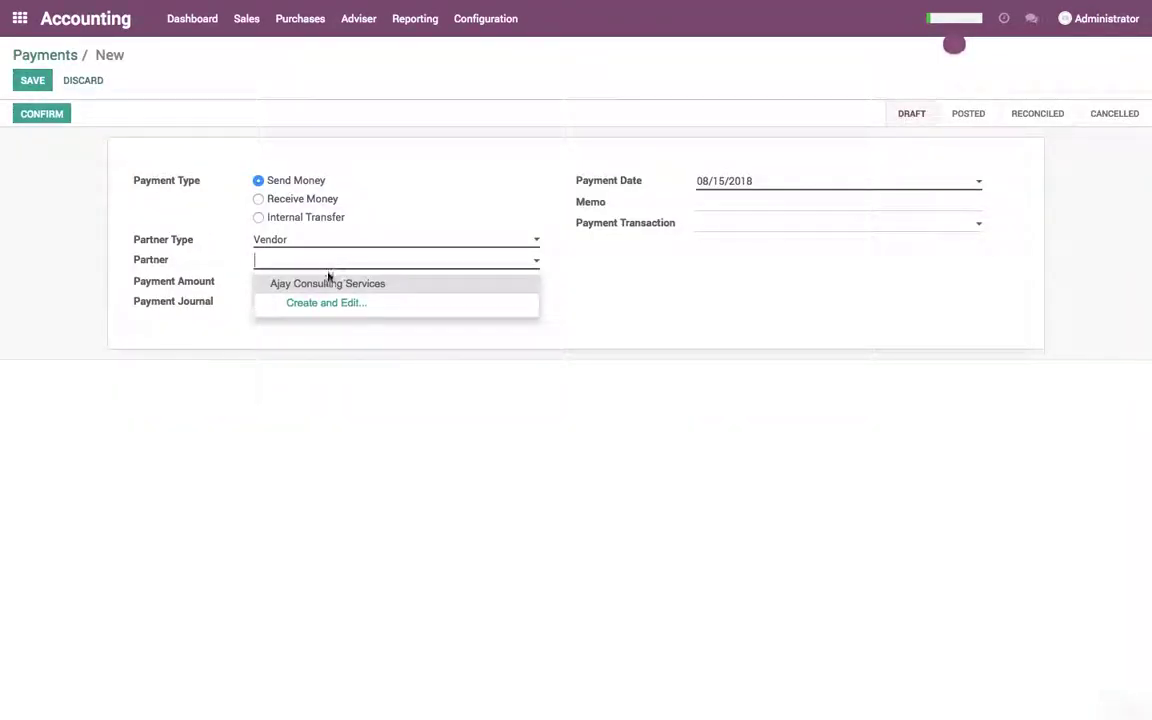
left_click(328, 283)
left_click(148, 284)
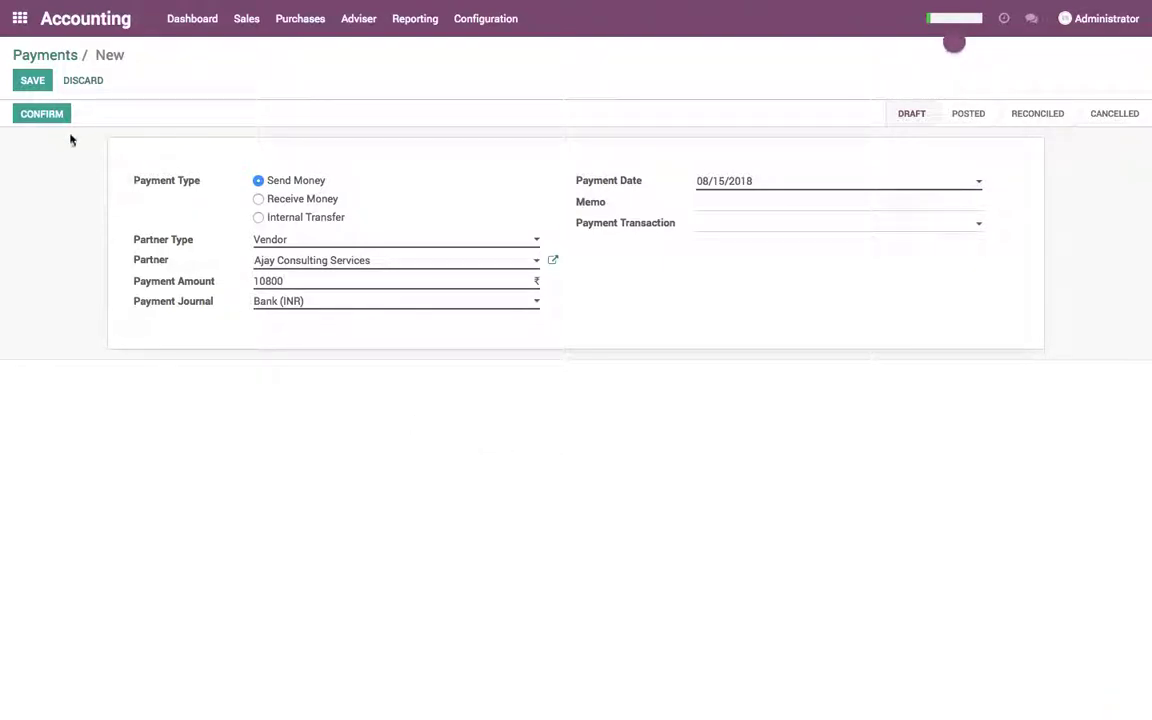
Save and confirm the payment, and reconcile it with vendor bill BILL/2018/0001
left_click(32, 80)
left_click(42, 119)
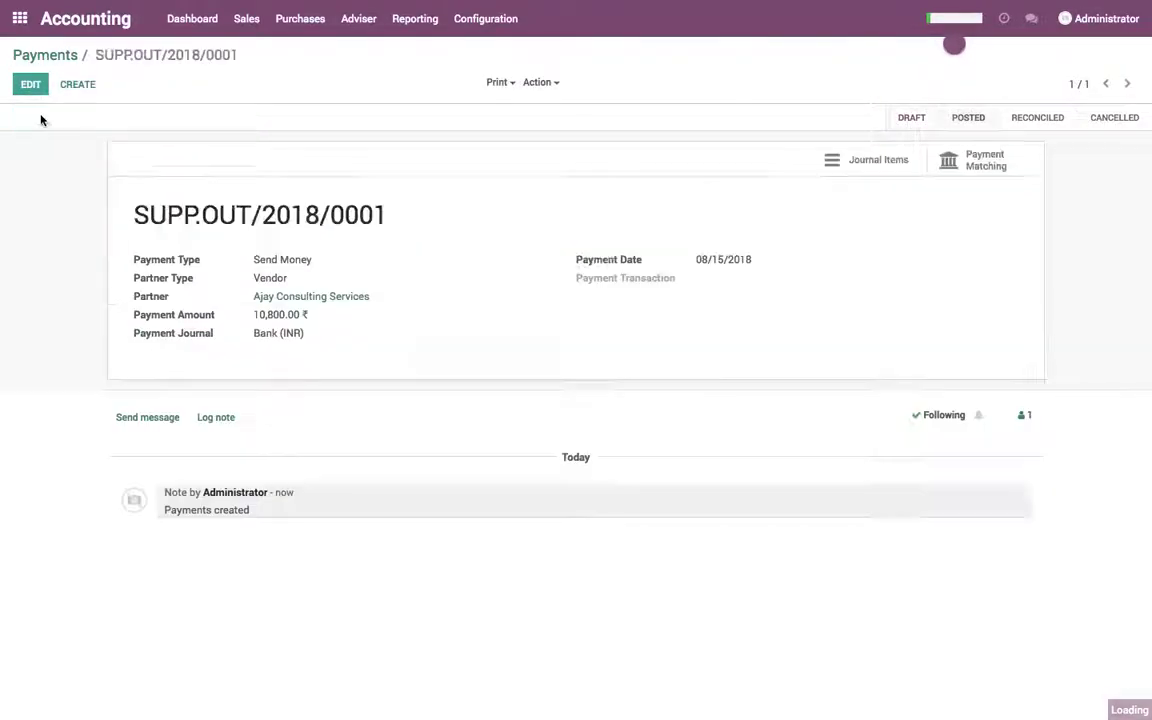
left_click(1000, 158)
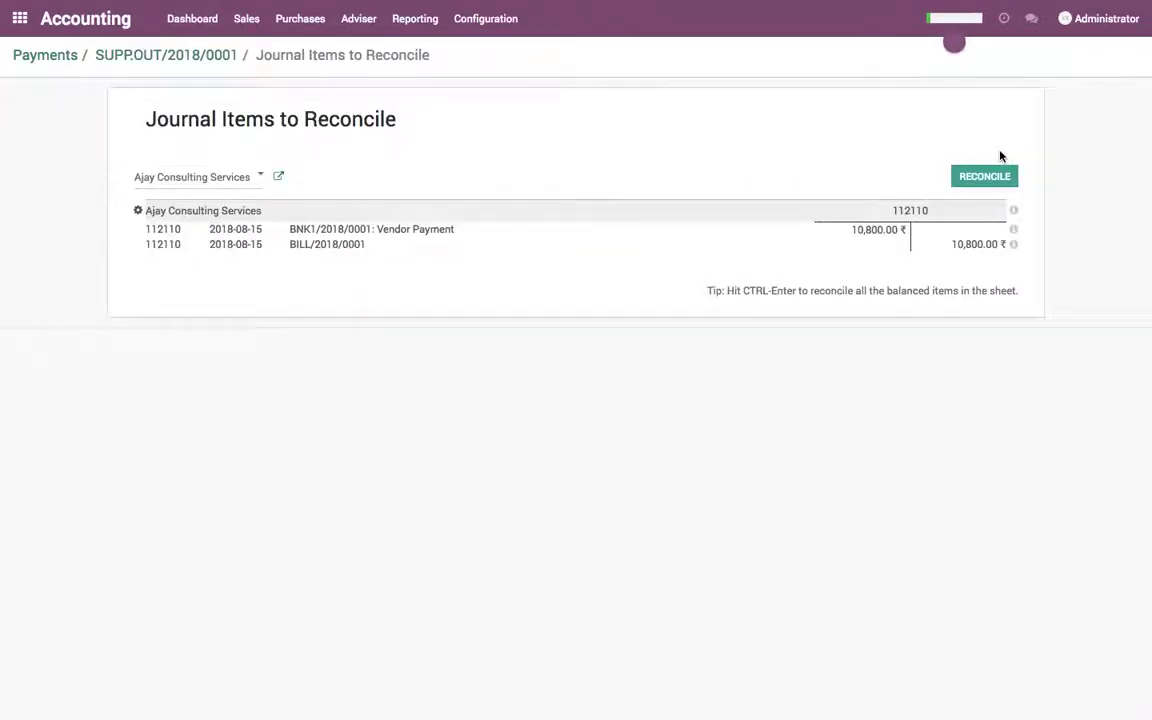
left_click(981, 180)
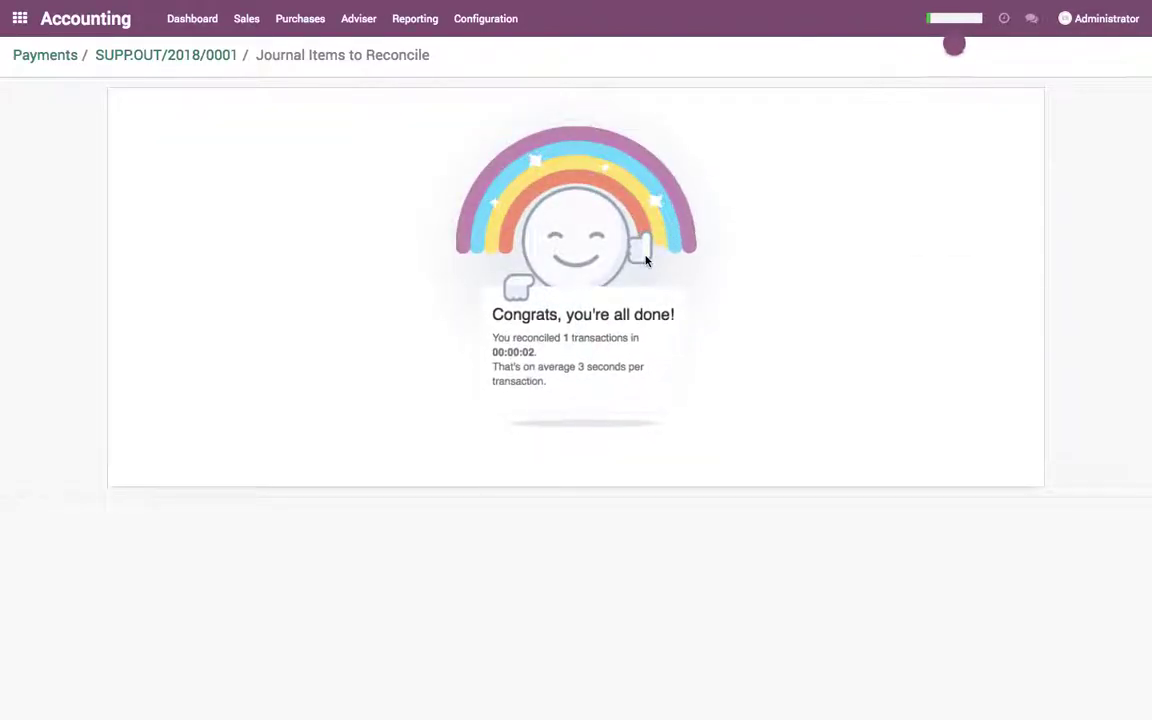
Create a new bank statement with reference 20180815 and a starting balance of 50000
left_click(207, 34)
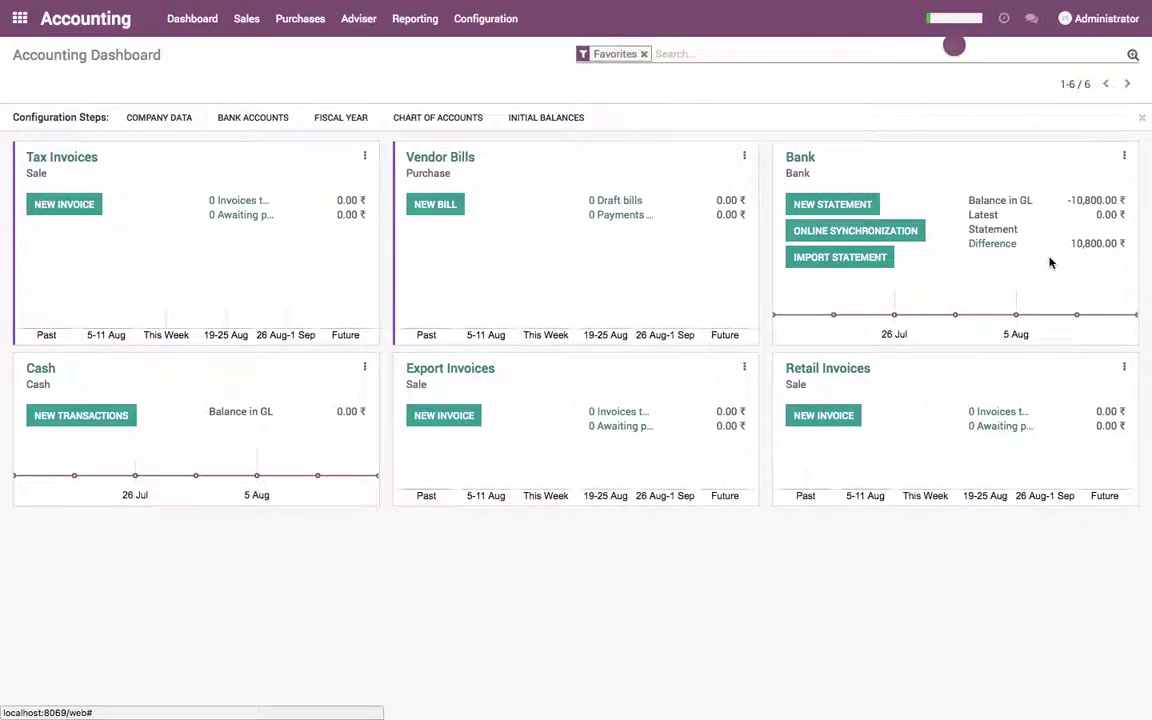
left_click(832, 204)
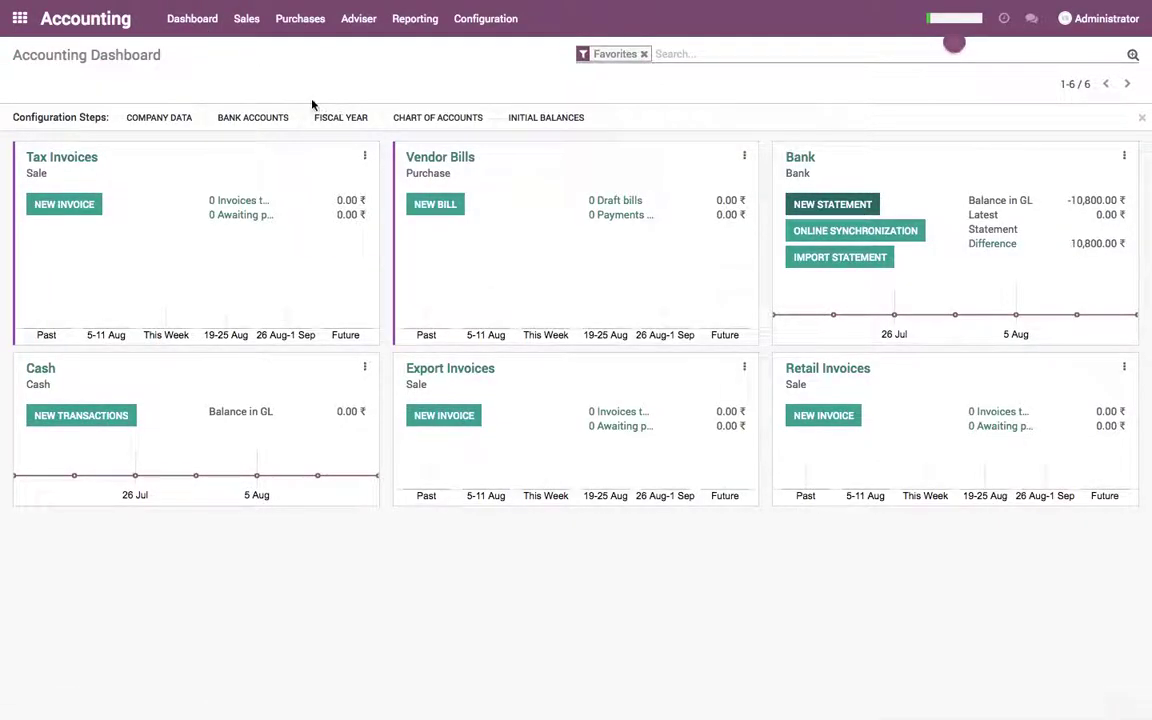
type("20180815")
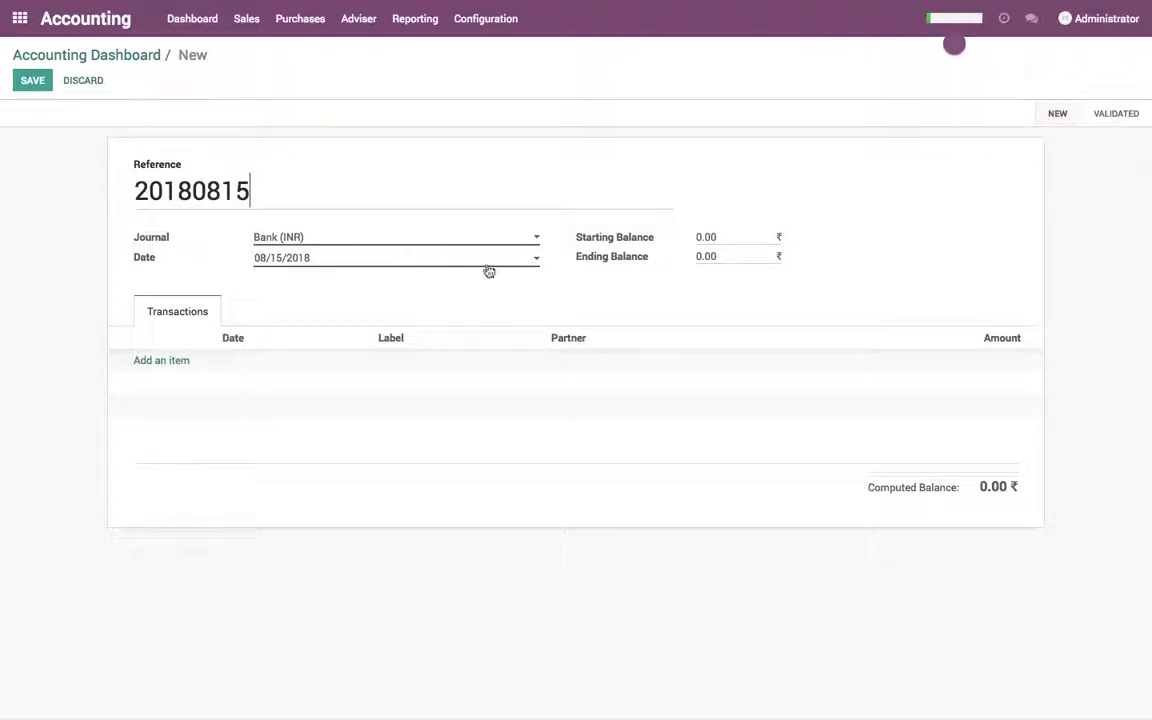
left_click(739, 237)
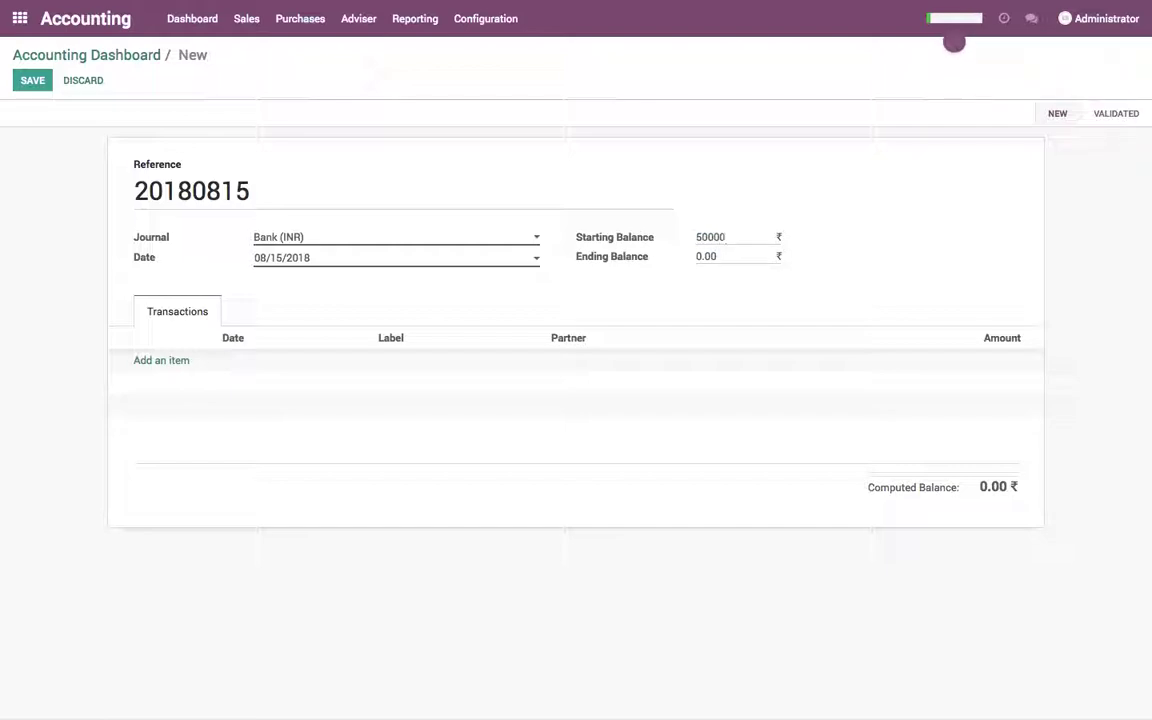
Add a statement transaction labelled "Payment to supplier" for Ajay Consulting Services with an amount of -10800
left_click(200, 359)
key("Tab")
type("Payma")
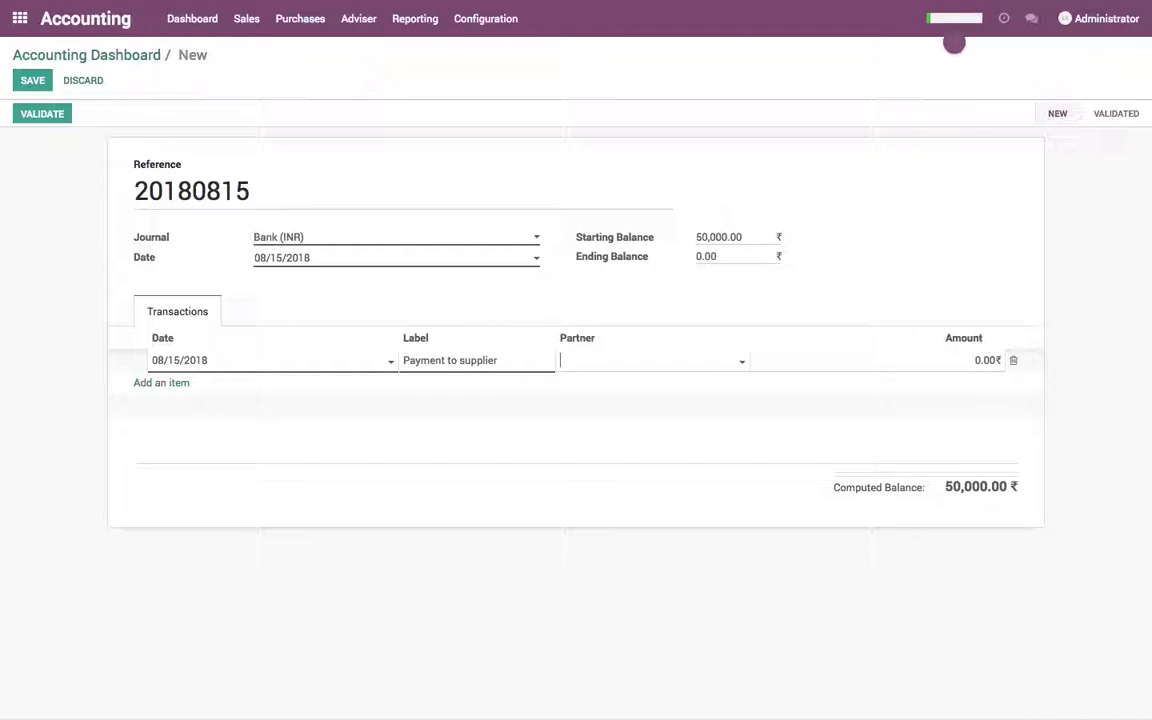
type("a")
key("Down")
key("Tab")
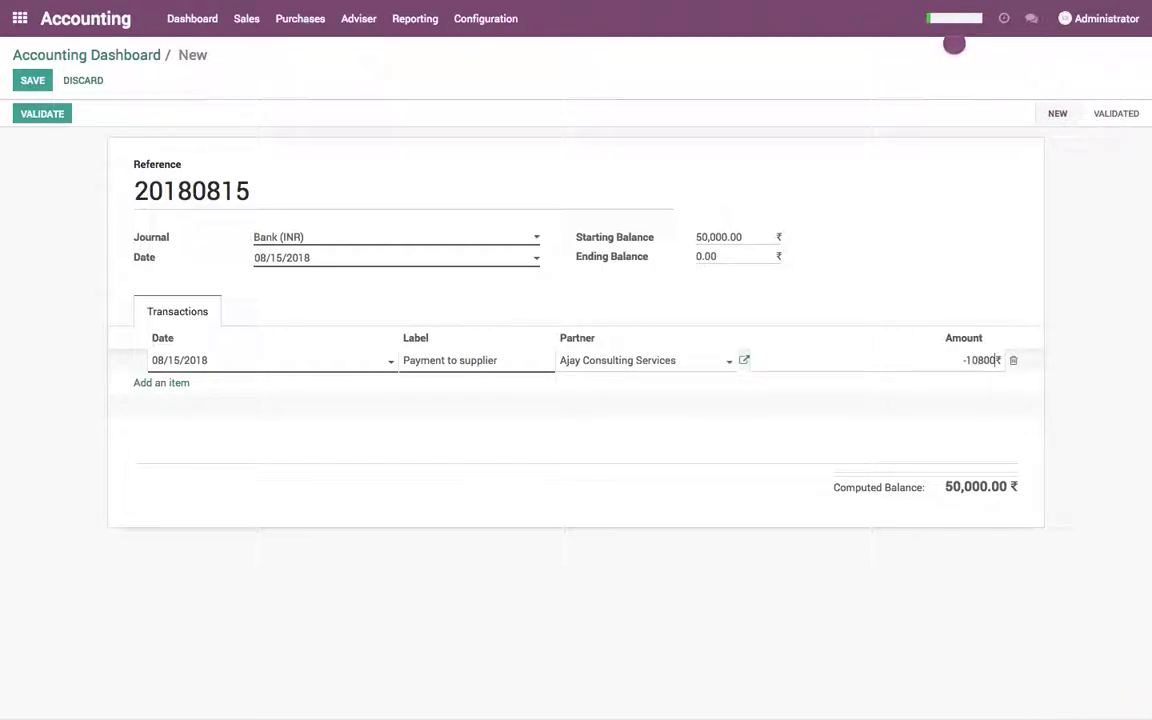
left_click(862, 276)
Save the bank statement and reconcile its supplier payment transaction with the posted vendor payment
left_click(32, 80)
left_click(38, 118)
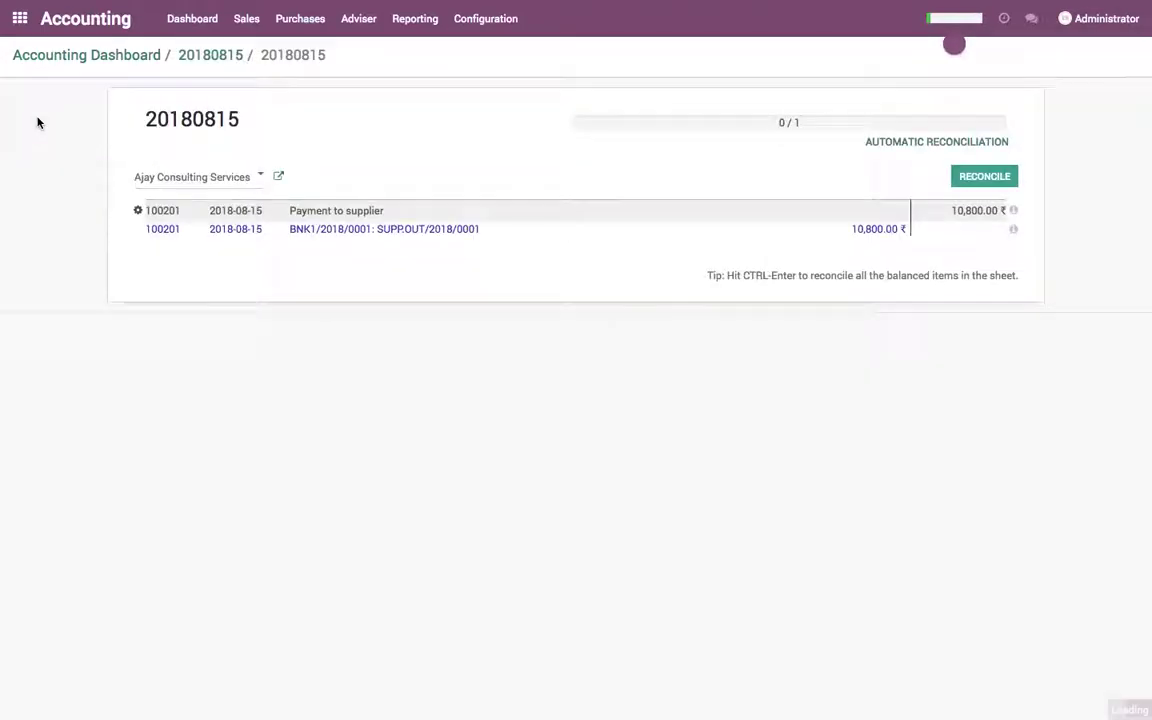
left_click(970, 176)
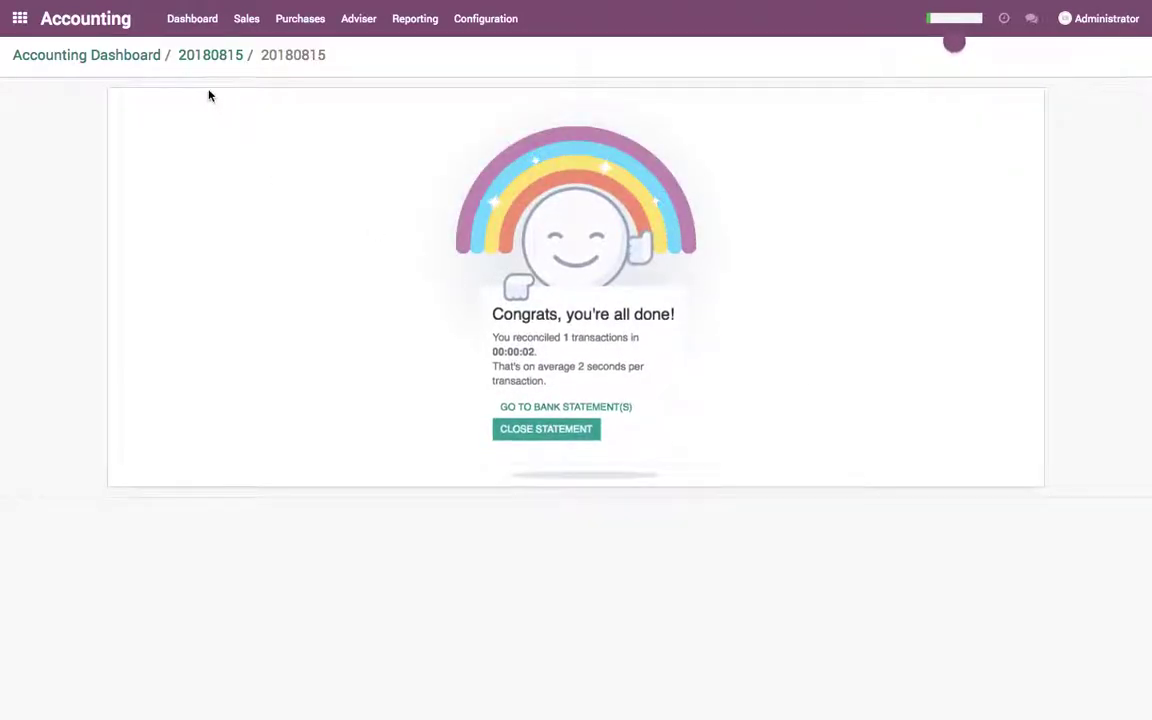
Reopen the balance sheet, expand Bank and Cash Accounts, and examine the bank, payables and TDS Payable amounts
left_click(178, 22)
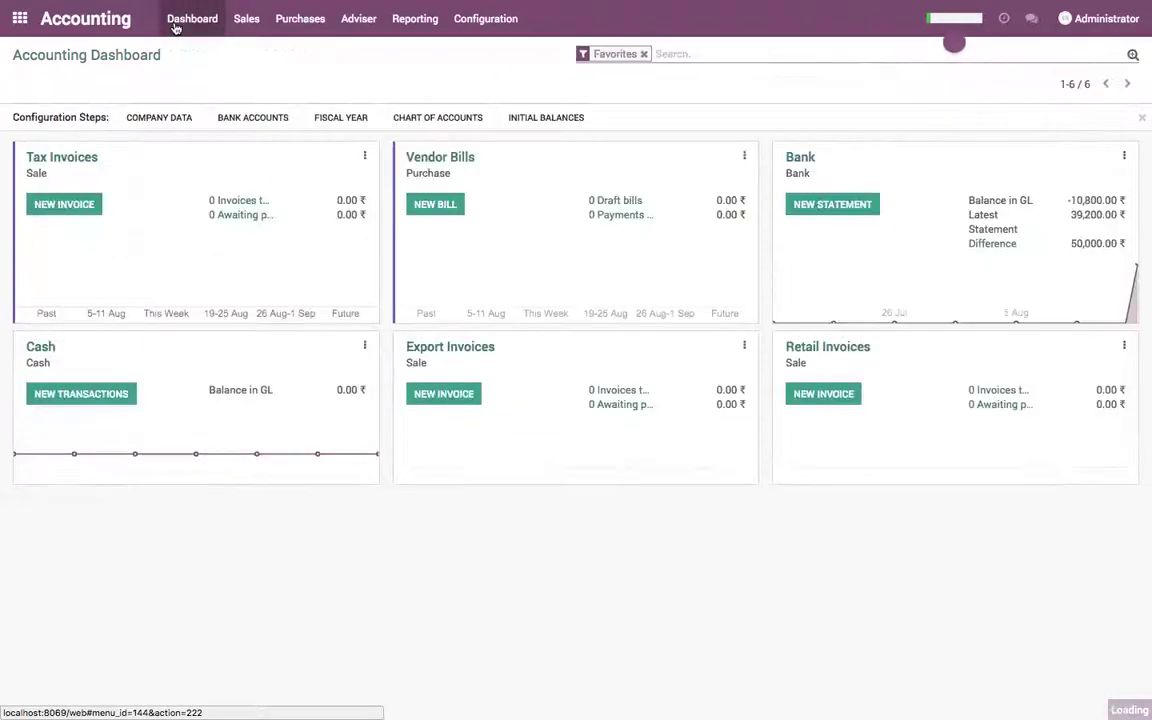
left_click(413, 18)
left_click(432, 127)
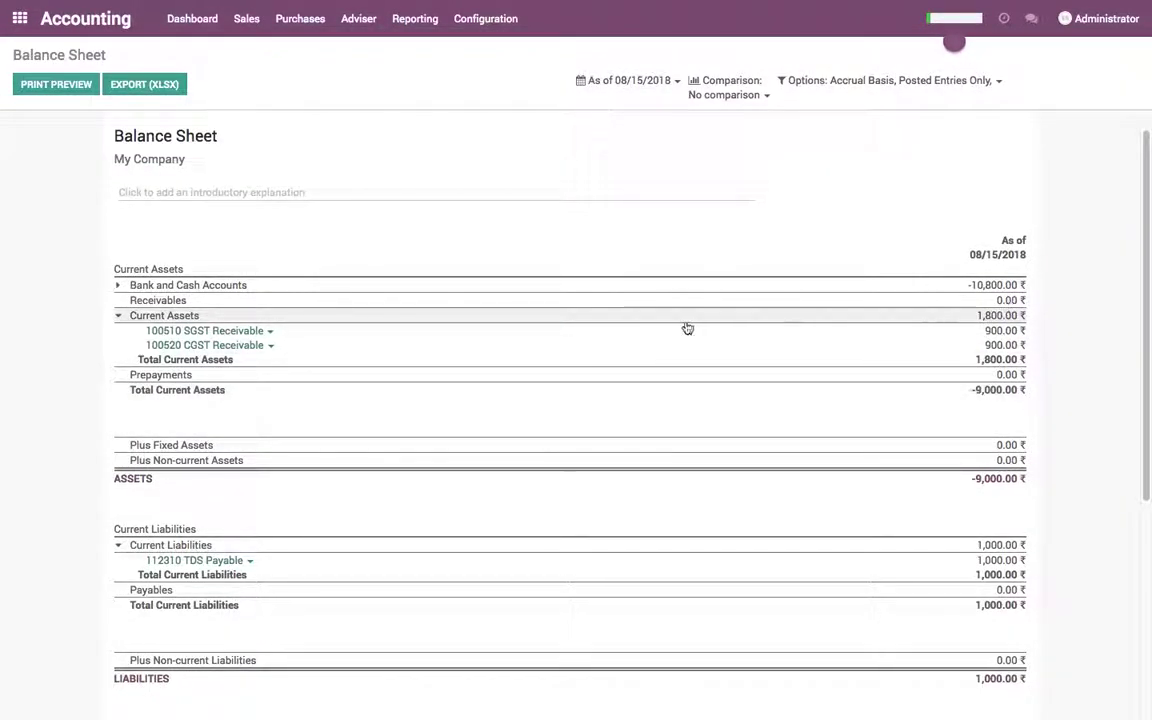
left_click(116, 285)
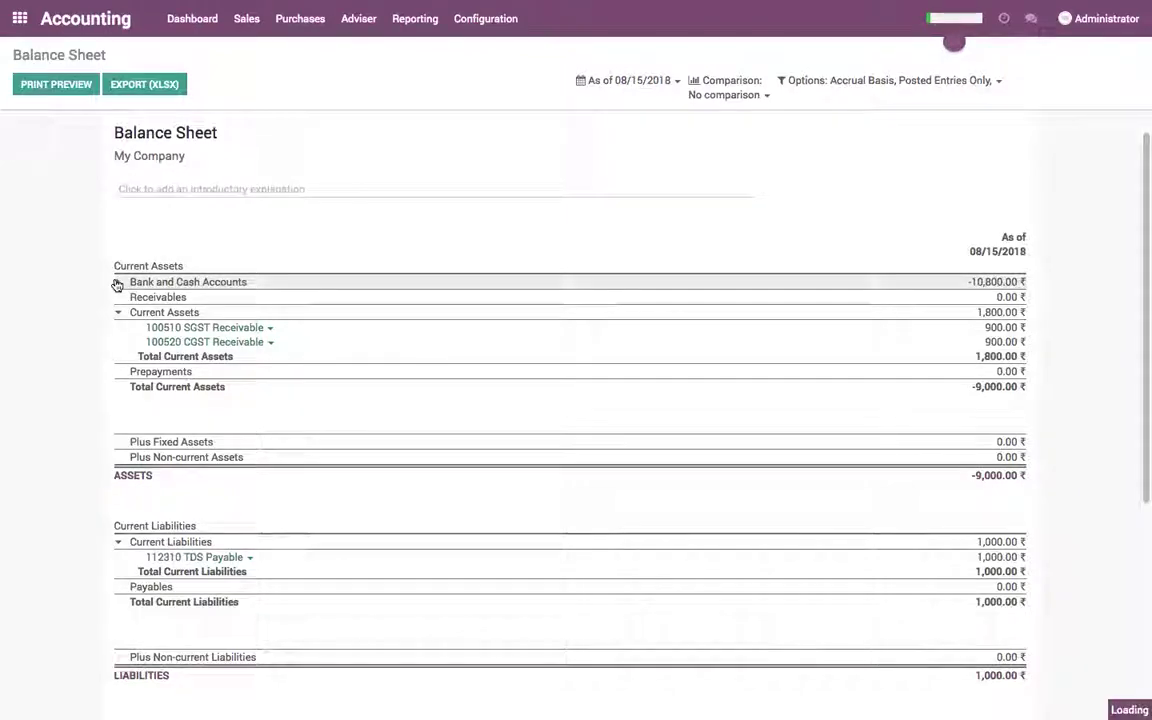
scroll(570, 423, "down", 3)
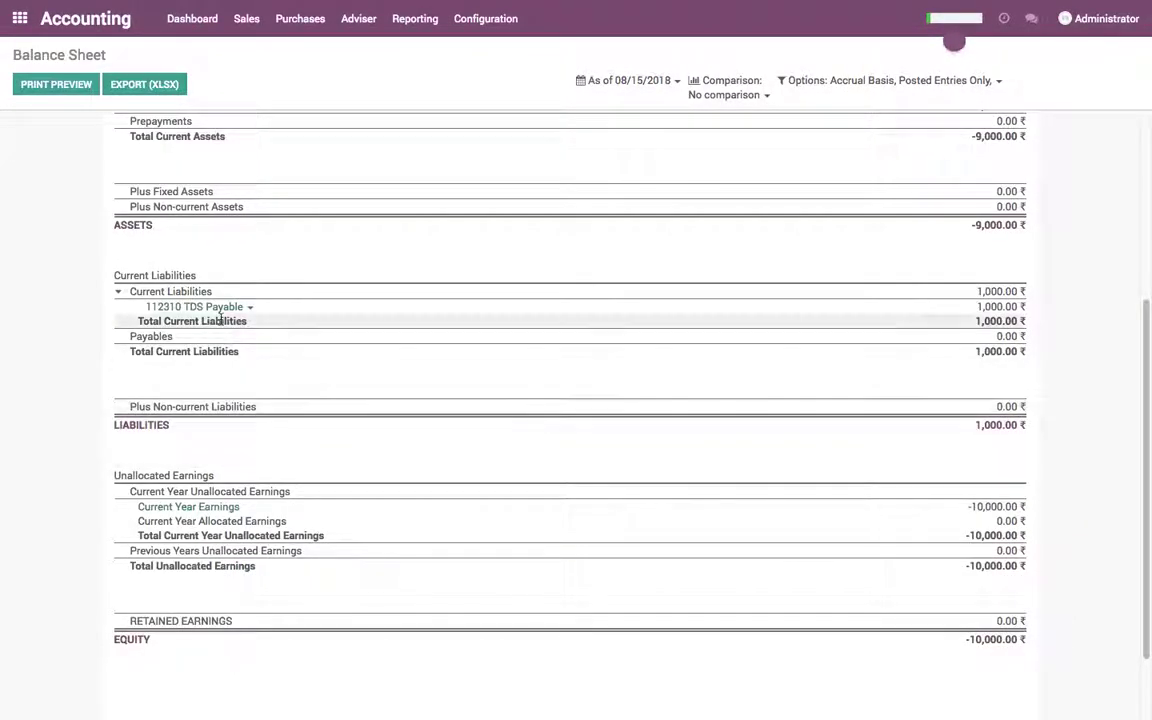
left_click_drag(979, 304, 1026, 306)
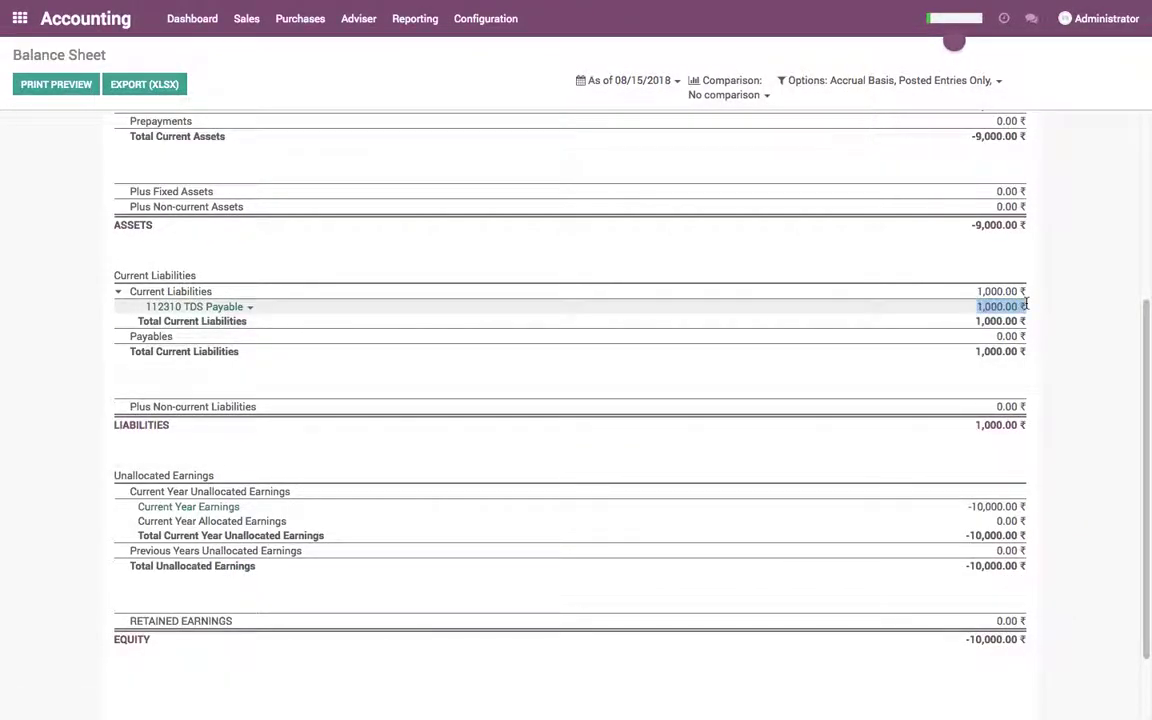
scroll(280, 355, "up", 5)
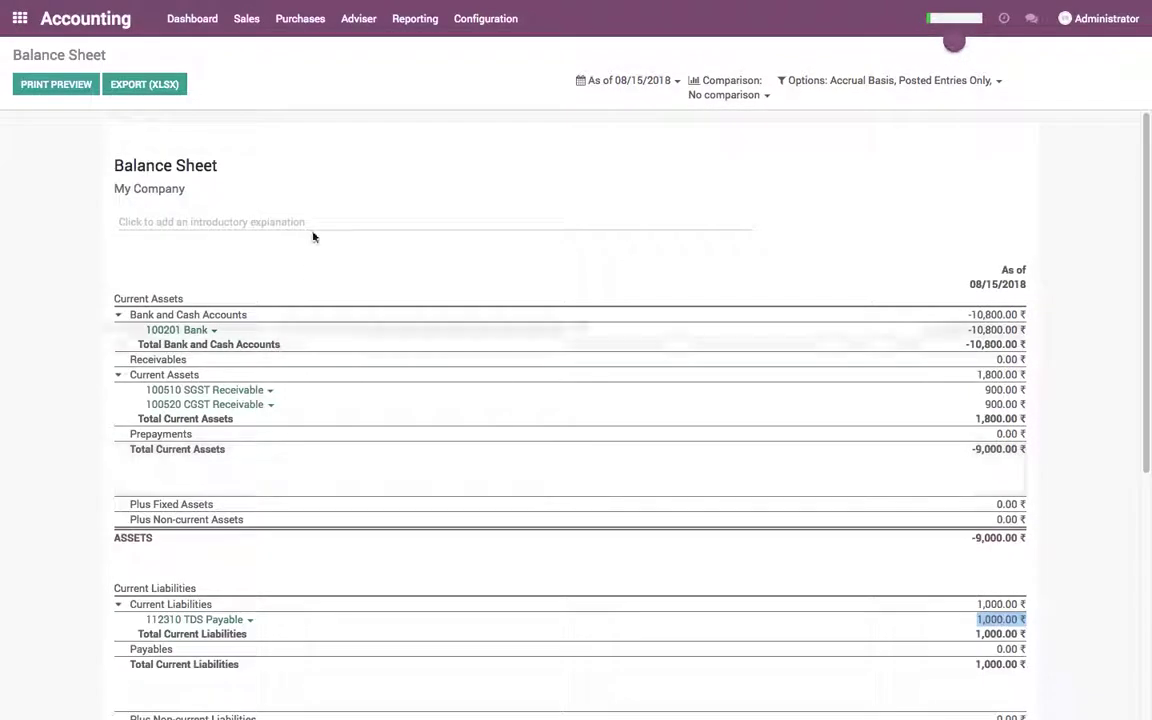
left_click(358, 18)
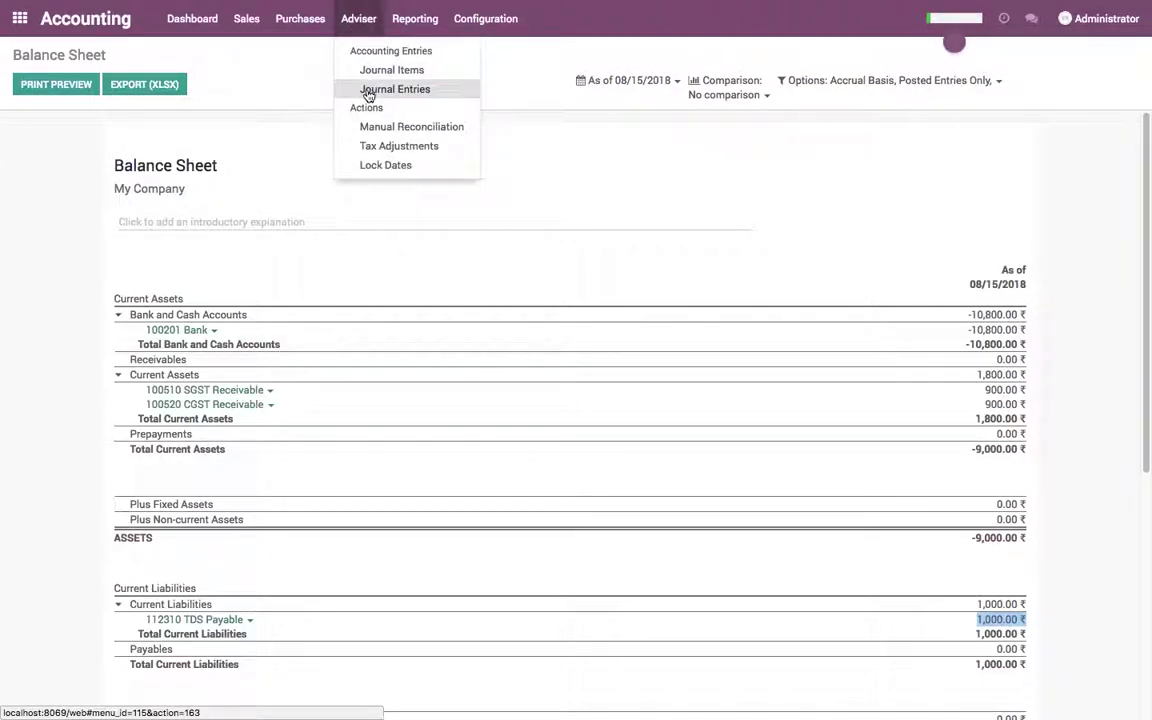
left_click(369, 90)
left_click(33, 85)
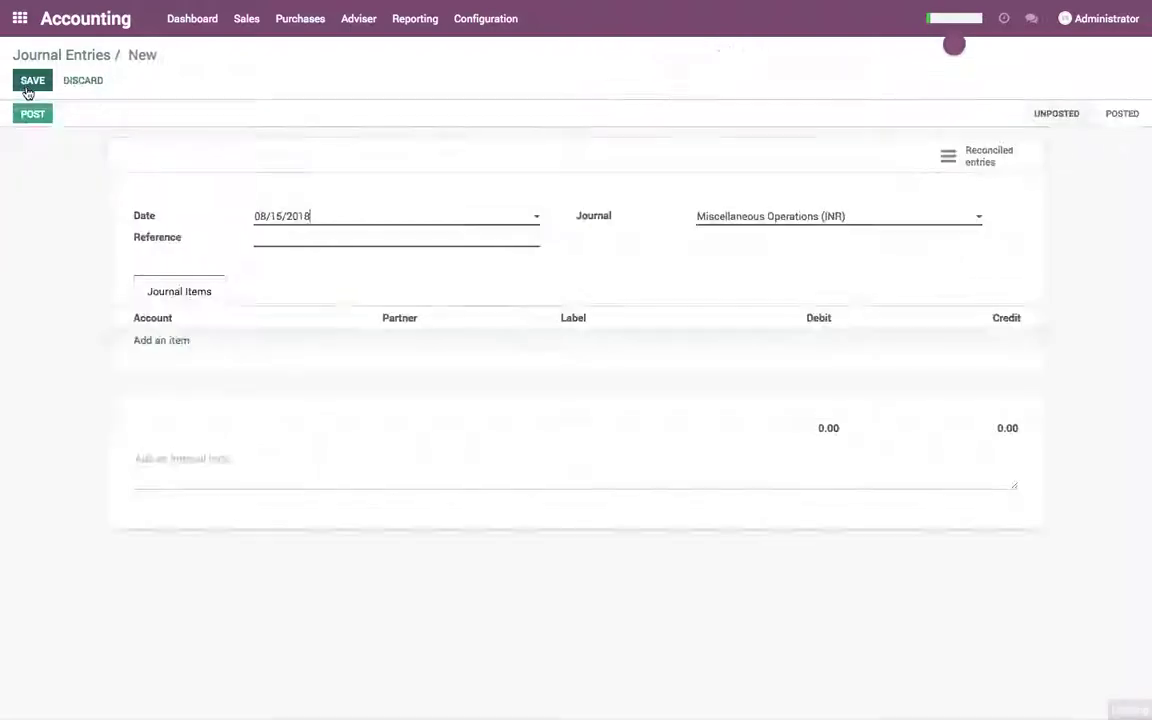
Create a company-type vendor named "Tax Authority" and save it
left_click(300, 18)
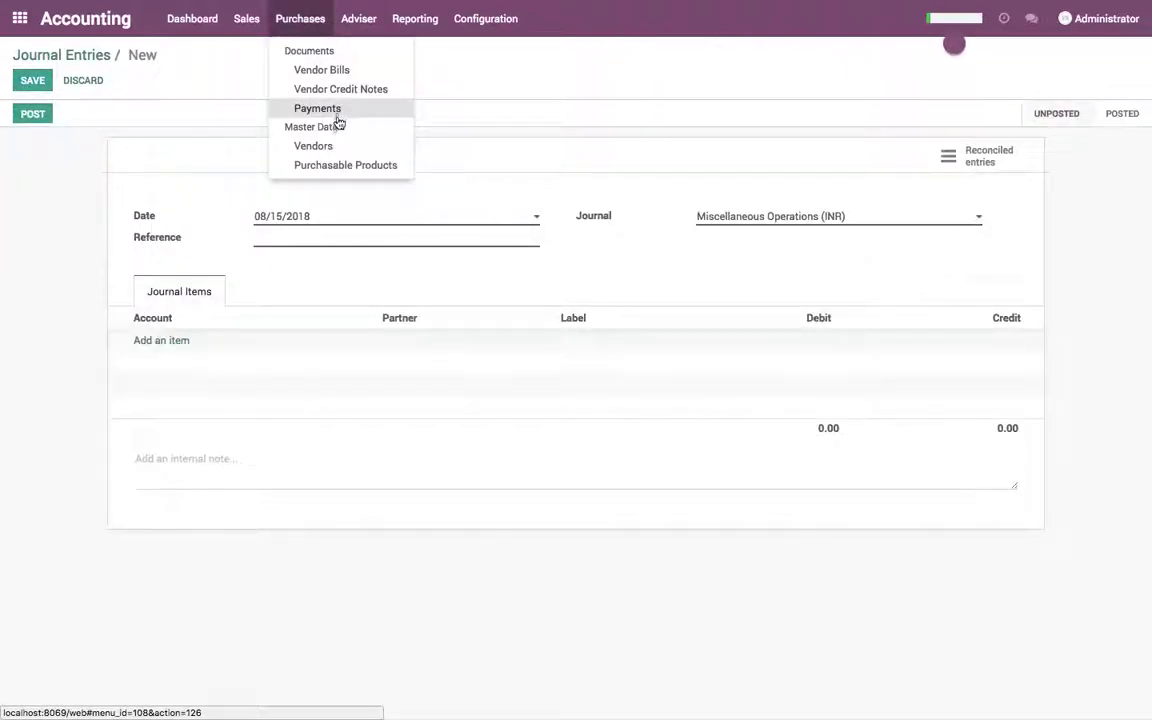
left_click(336, 150)
left_click(33, 86)
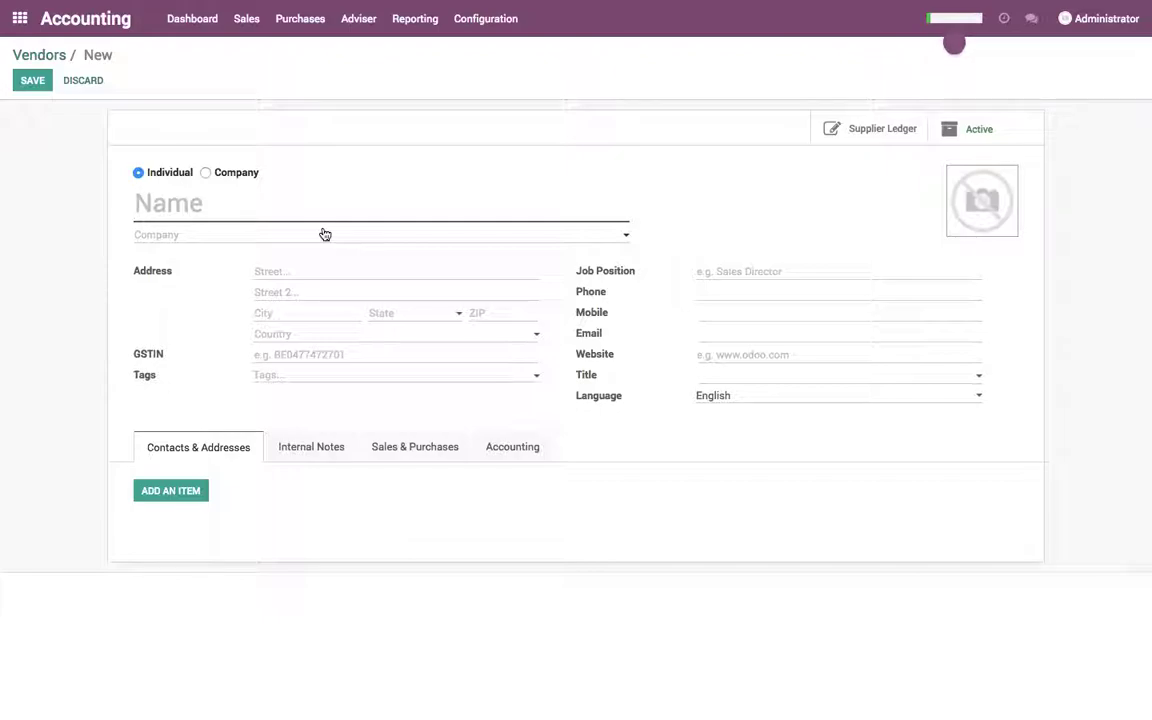
left_click(236, 173)
left_click(244, 202)
type("Tax ")
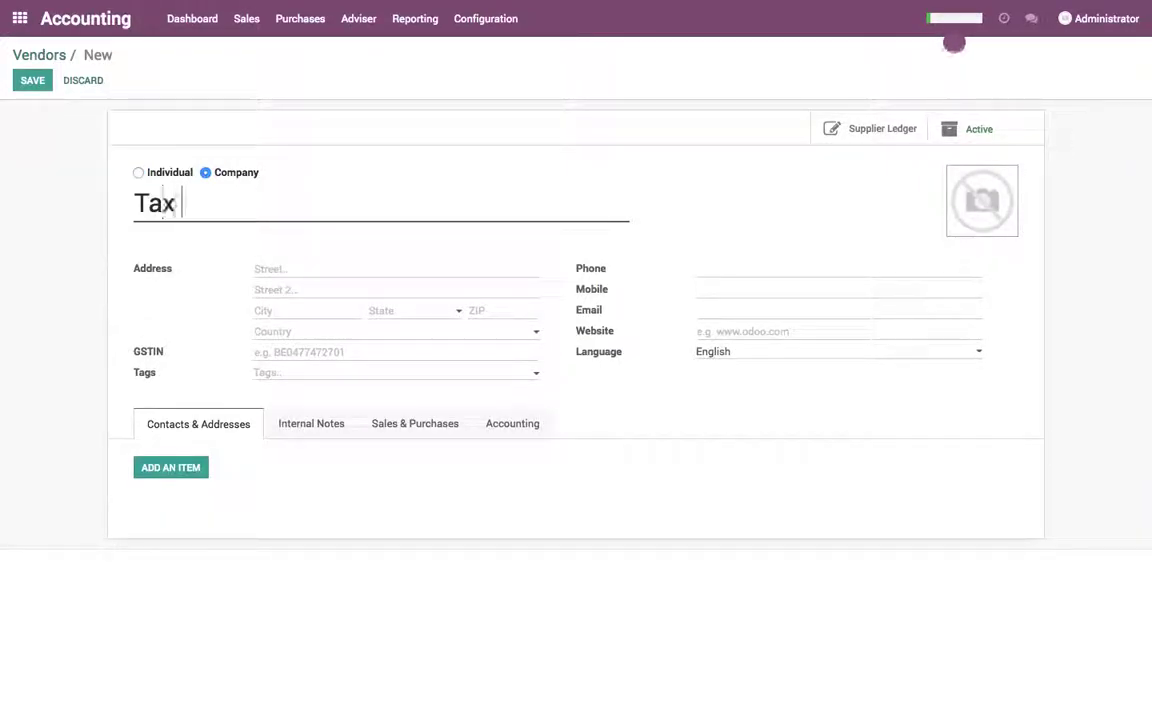
type("Authority")
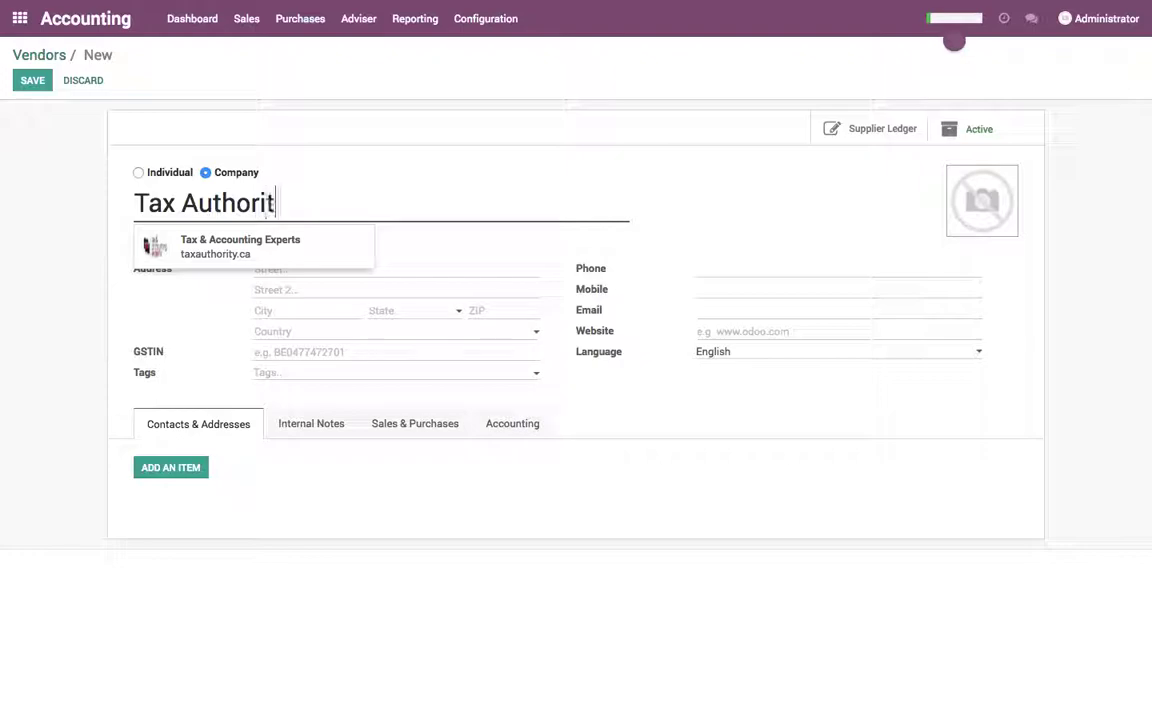
left_click(643, 265)
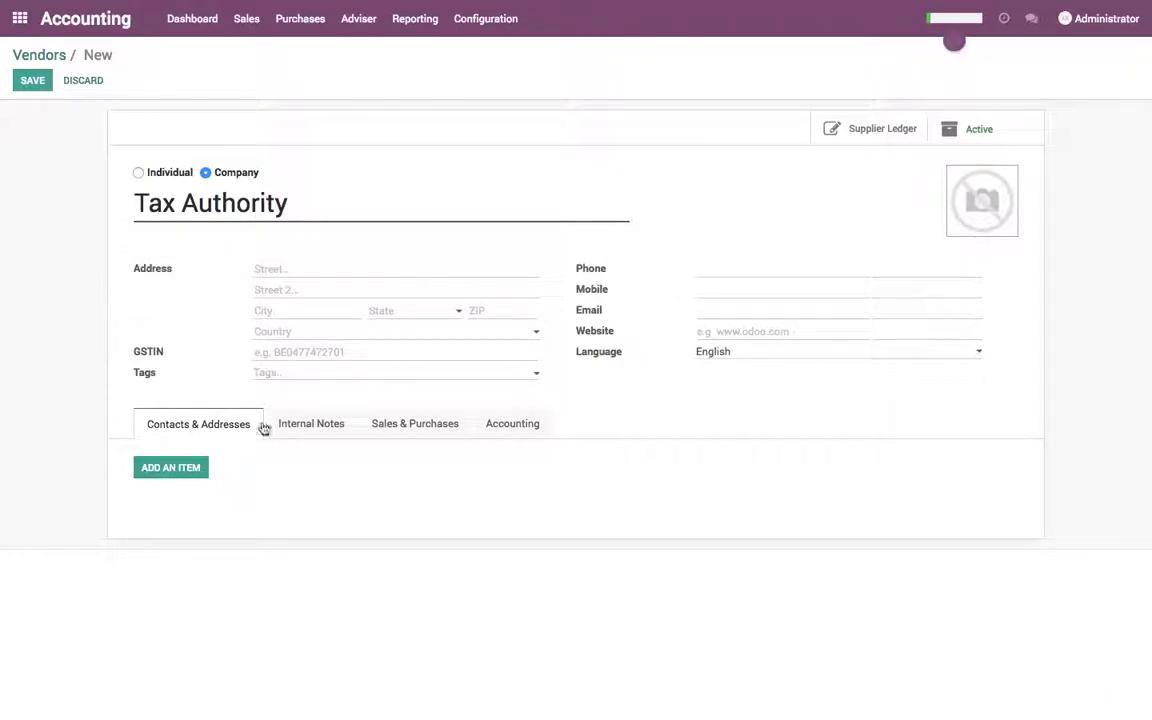
left_click(33, 81)
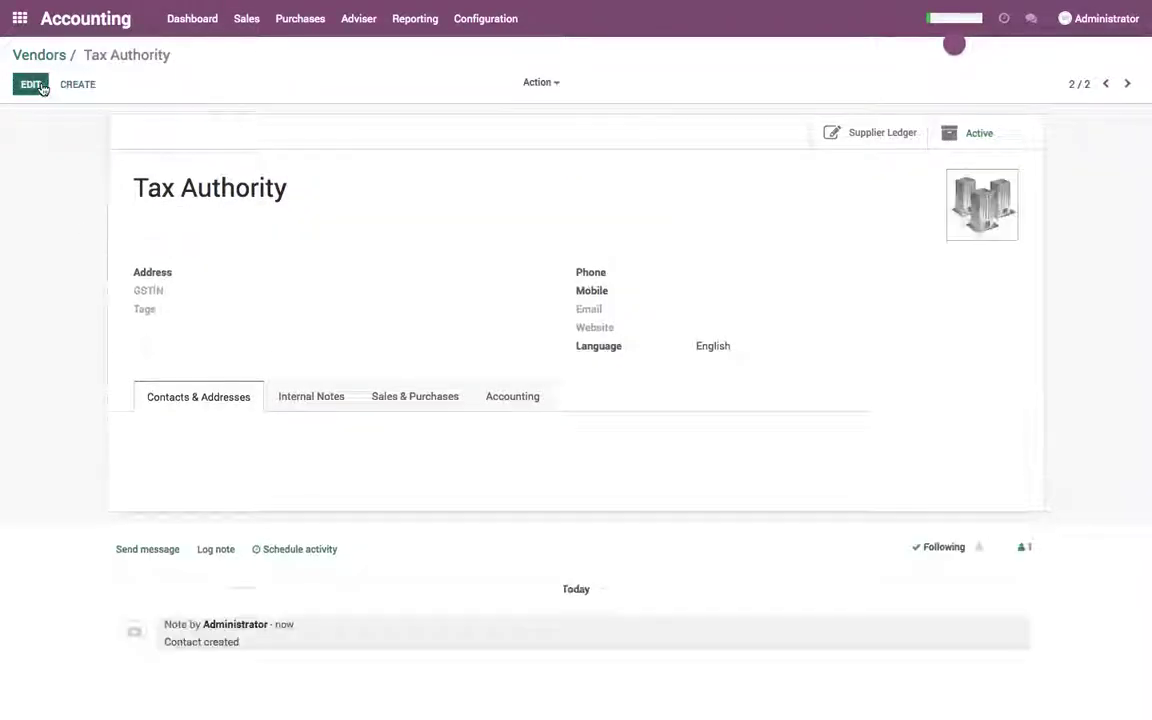
Create a journal entry with the reference "TDS Payable" and add a journal item on account 112310 TDS Payable
left_click(355, 19)
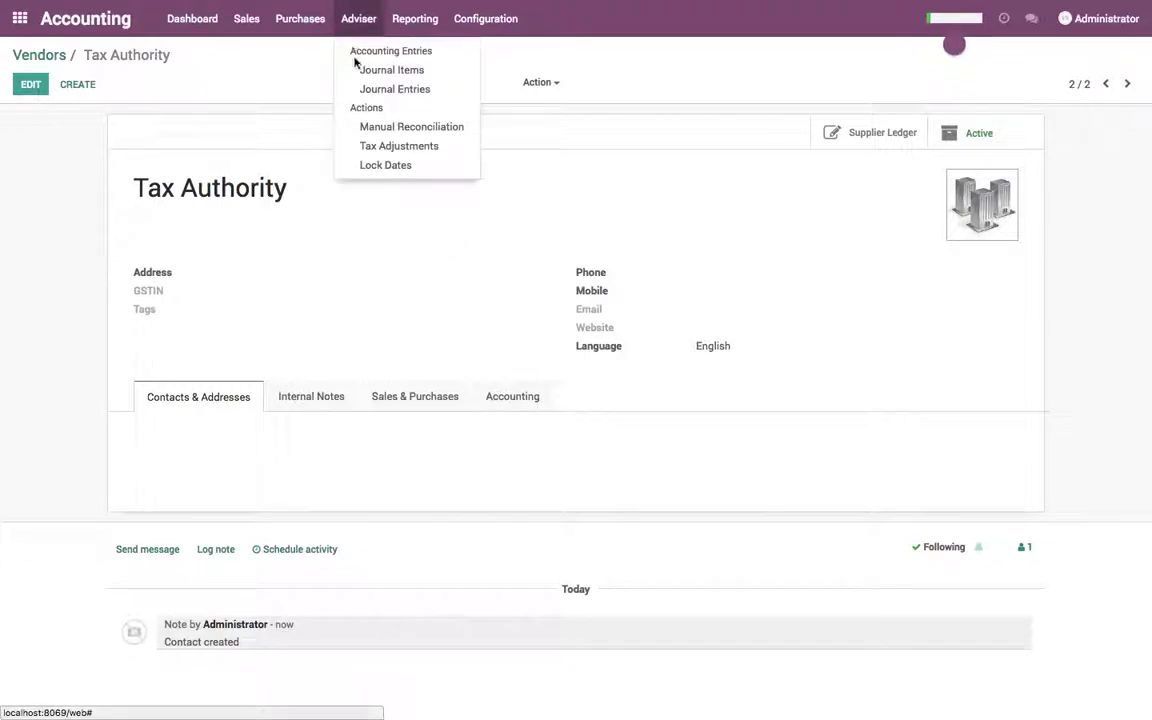
left_click(366, 87)
left_click(53, 87)
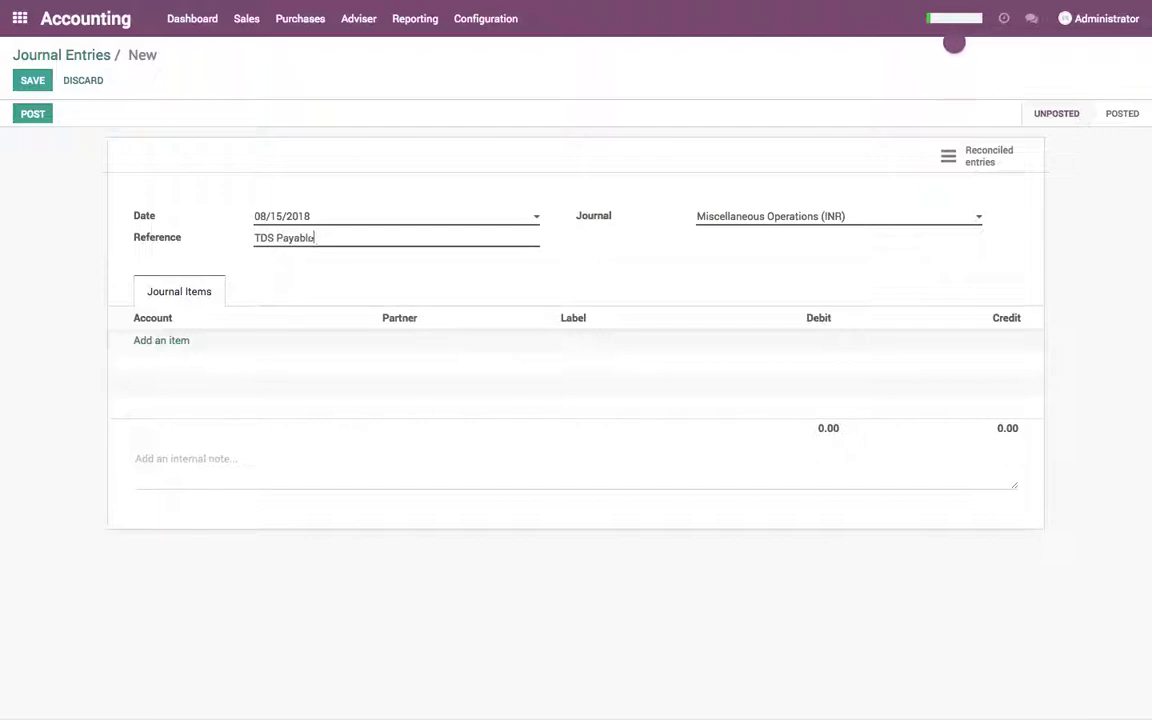
left_click(167, 342)
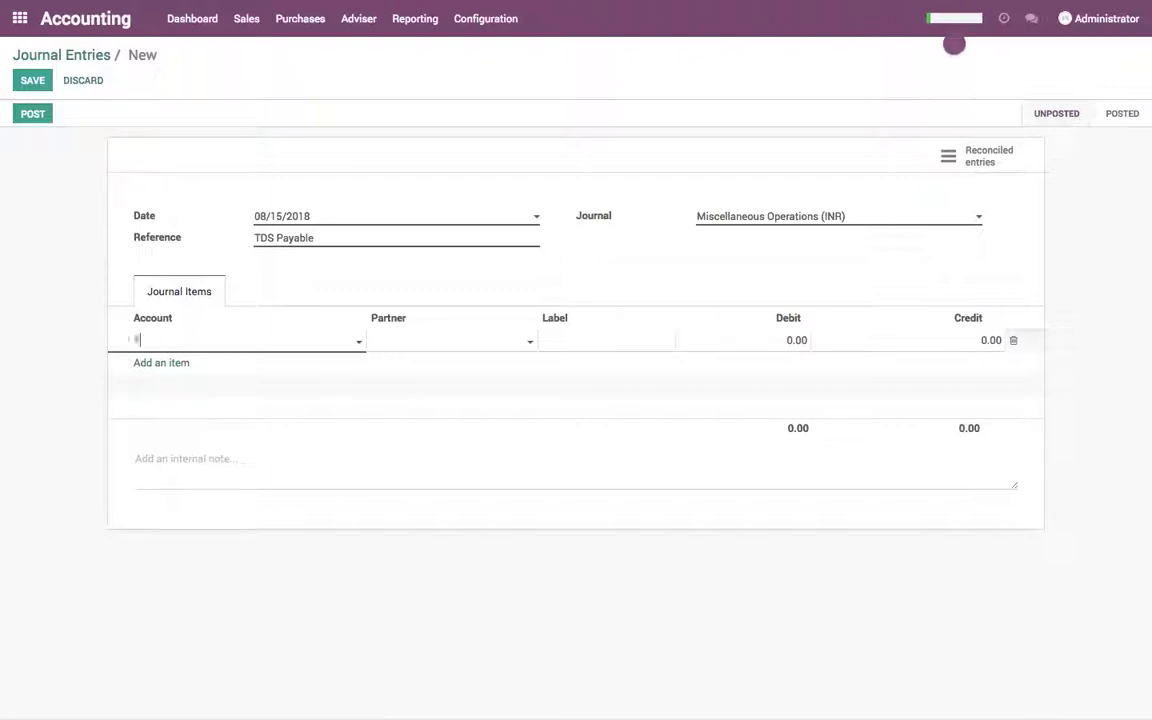
type("TDS")
key("Tab")
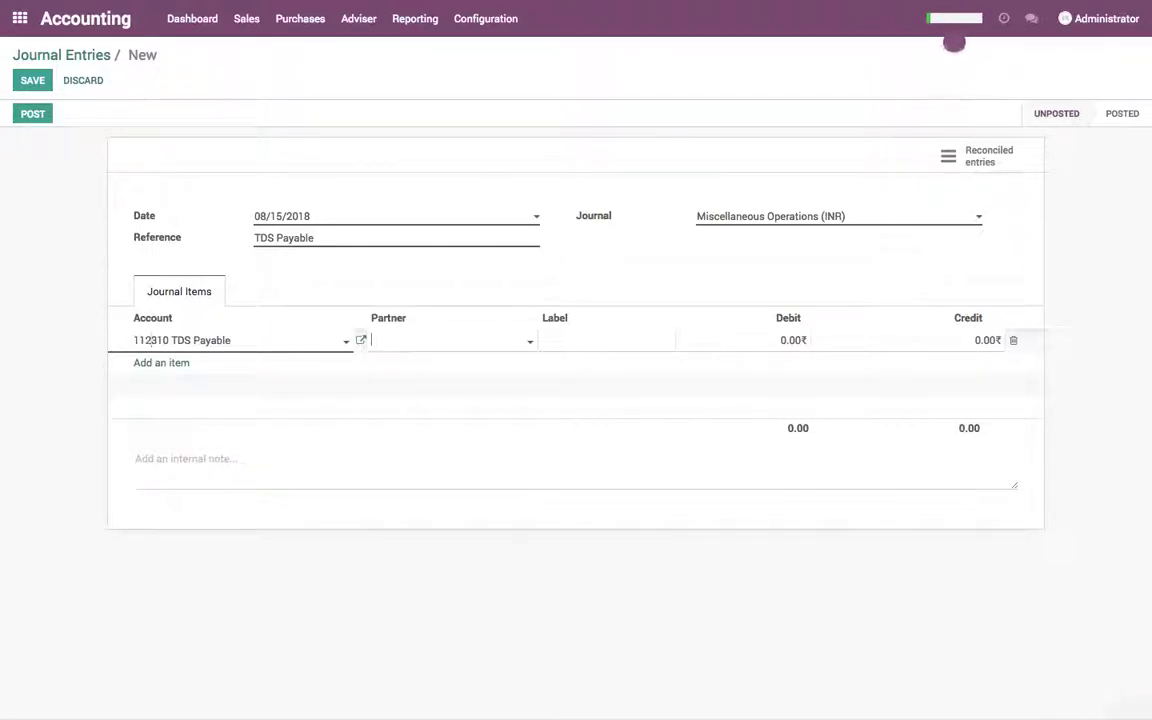
key("Down")
key("Return")
key("BackSpace")
key("BackSpace")
key("BackSpace")
key("BackSpace")
key("BackSpace")
key("BackSpace")
key("BackSpace")
key("BackSpace")
key("BackSpace")
key("BackSpace")
key("BackSpace")
key("BackSpace")
key("BackSpace")
key("Down")
key("BackSpace")
key("BackSpace")
key("BackSpace")
key("BackSpace")
key("BackSpace")
key("BackSpace")
key("BackSpace")
key("BackSpace")
key("BackSpace")
key("BackSpace")
key("BackSpace")
key("BackSpace")
key("BackSpace")
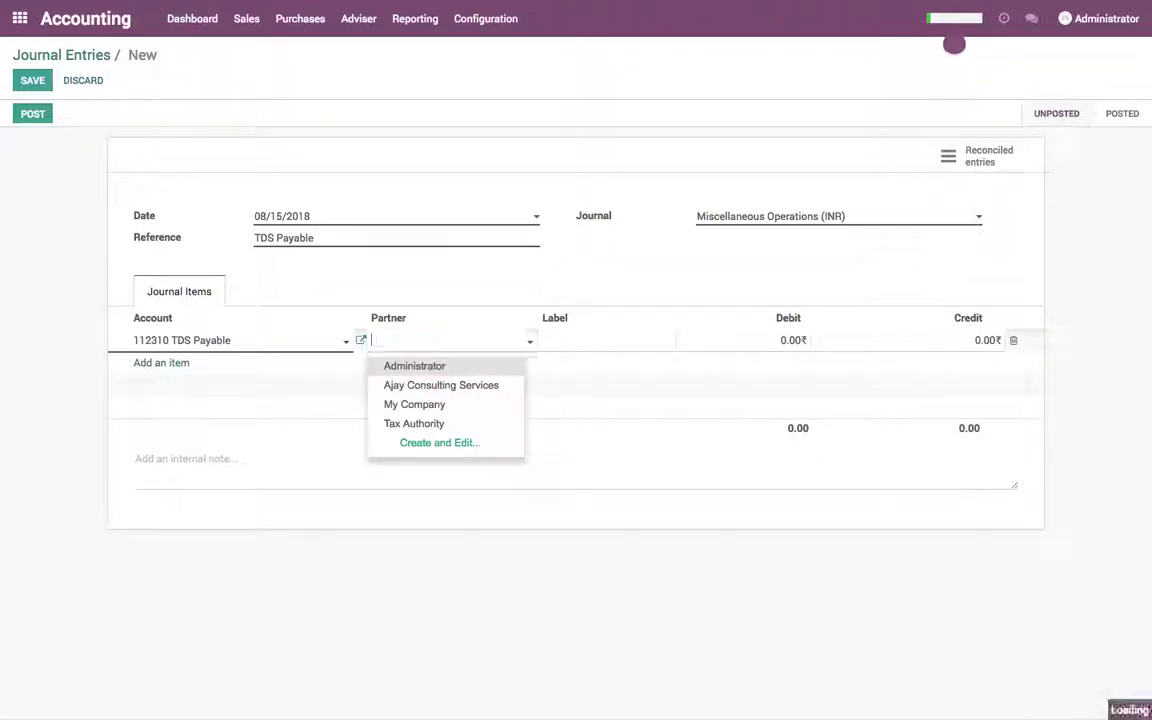
Label the TDS Payable journal item "TDS Payable on 31/08" and debit it with 1000
left_click(572, 345)
type("TDS Payable on 31/08")
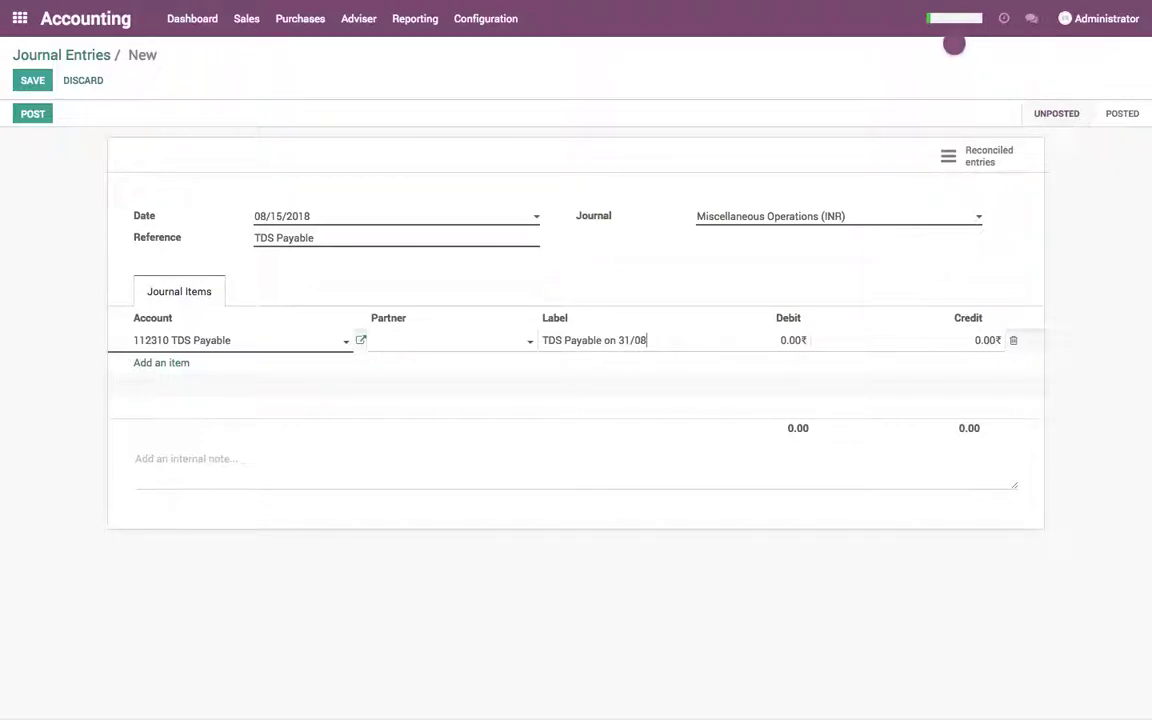
key("Tab")
type("1000")
key("Return")
type("Pay")
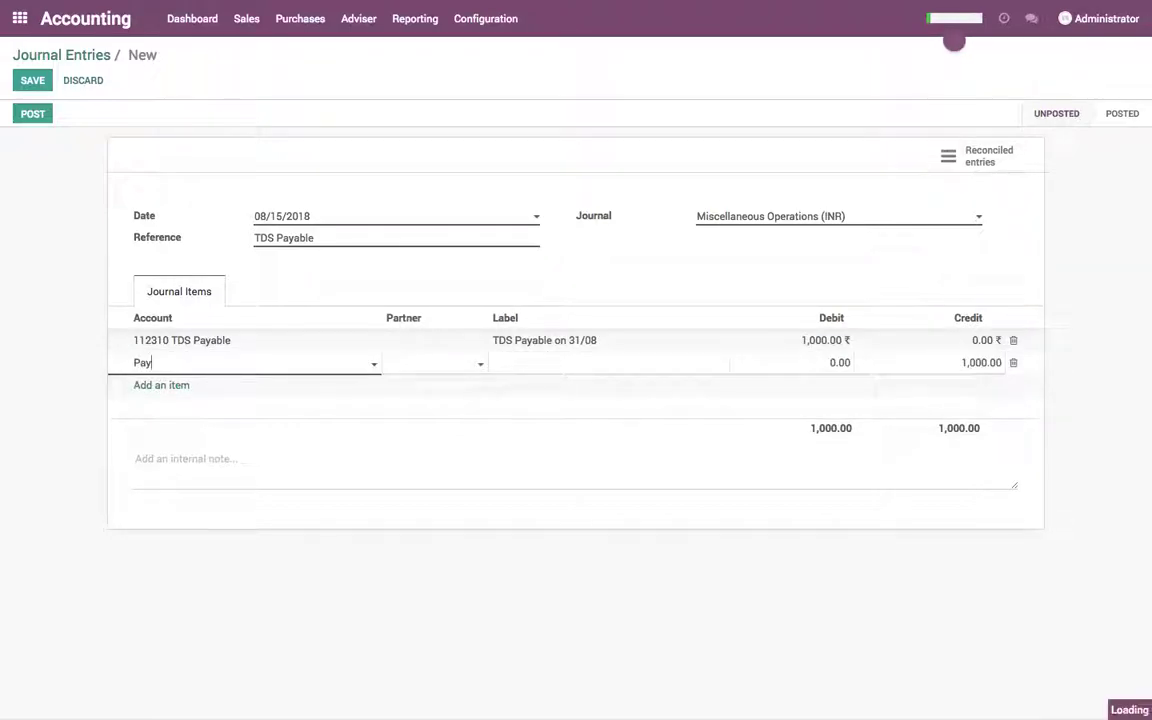
type("ab")
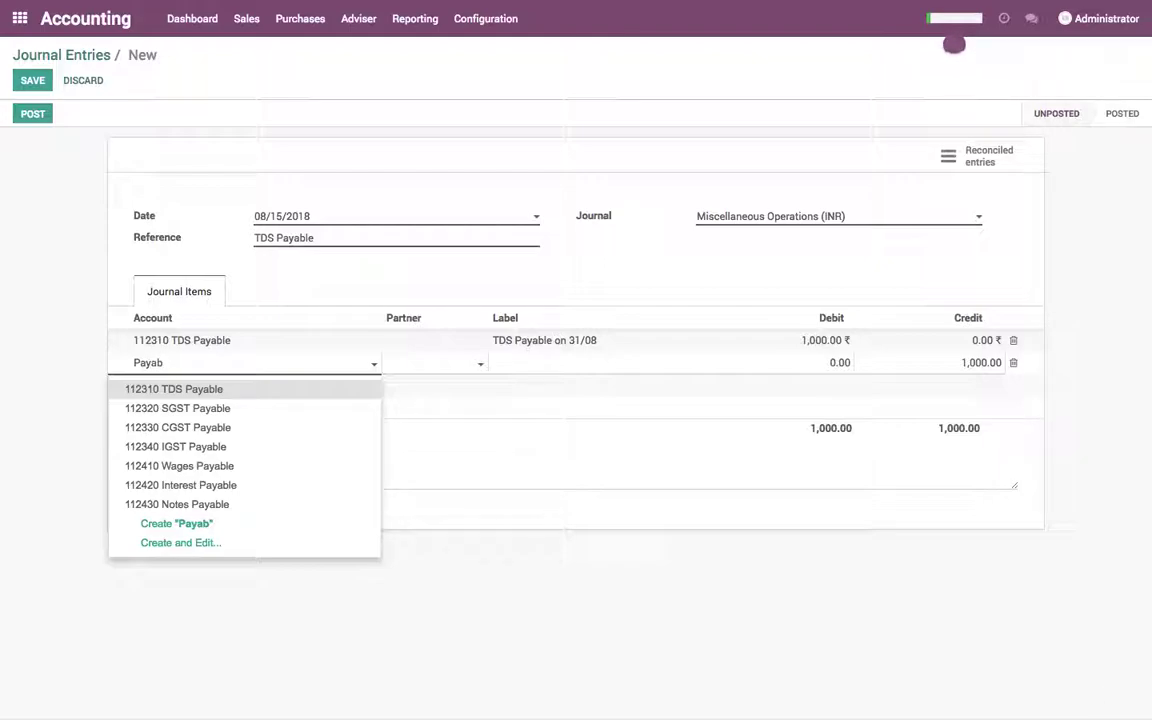
key("BackSpace")
key("BackSpace")
key("BackSpace")
key("BackSpace")
key("BackSpace")
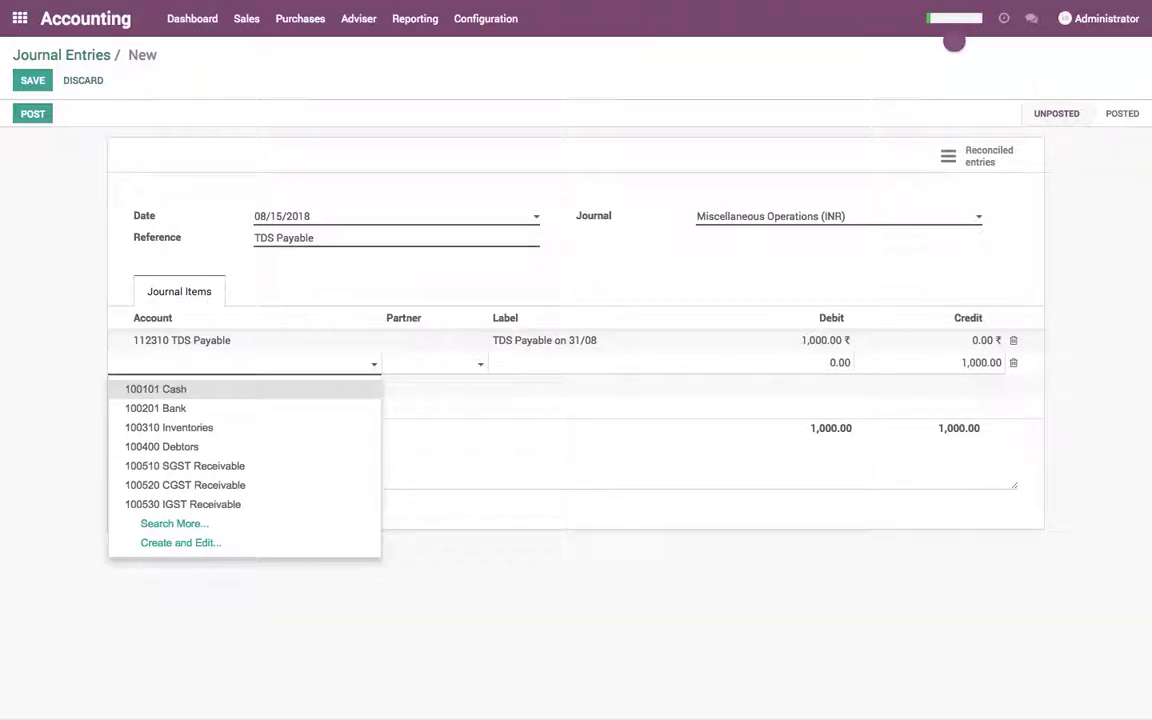
Complete the credit line with account 112110 Creditors, partner Tax Authority and label "TDS Payable on 31/08"
type("cre")
key("Return")
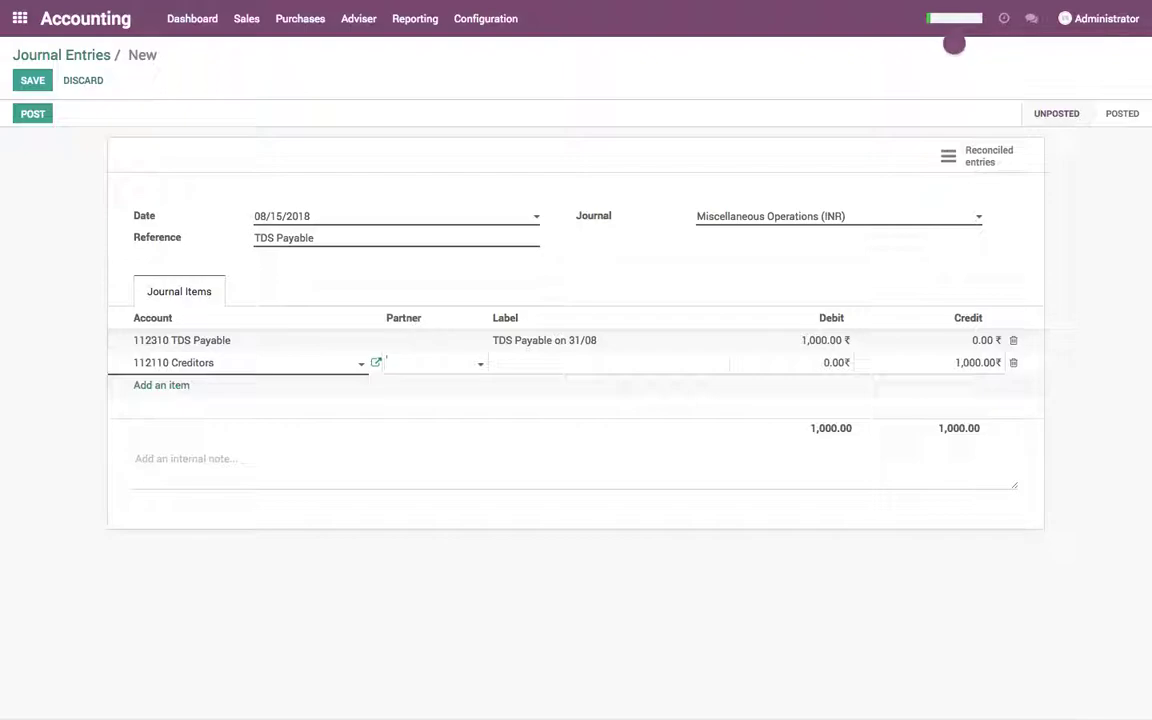
type("Ta")
key("Return")
key("Tab")
type("TDS")
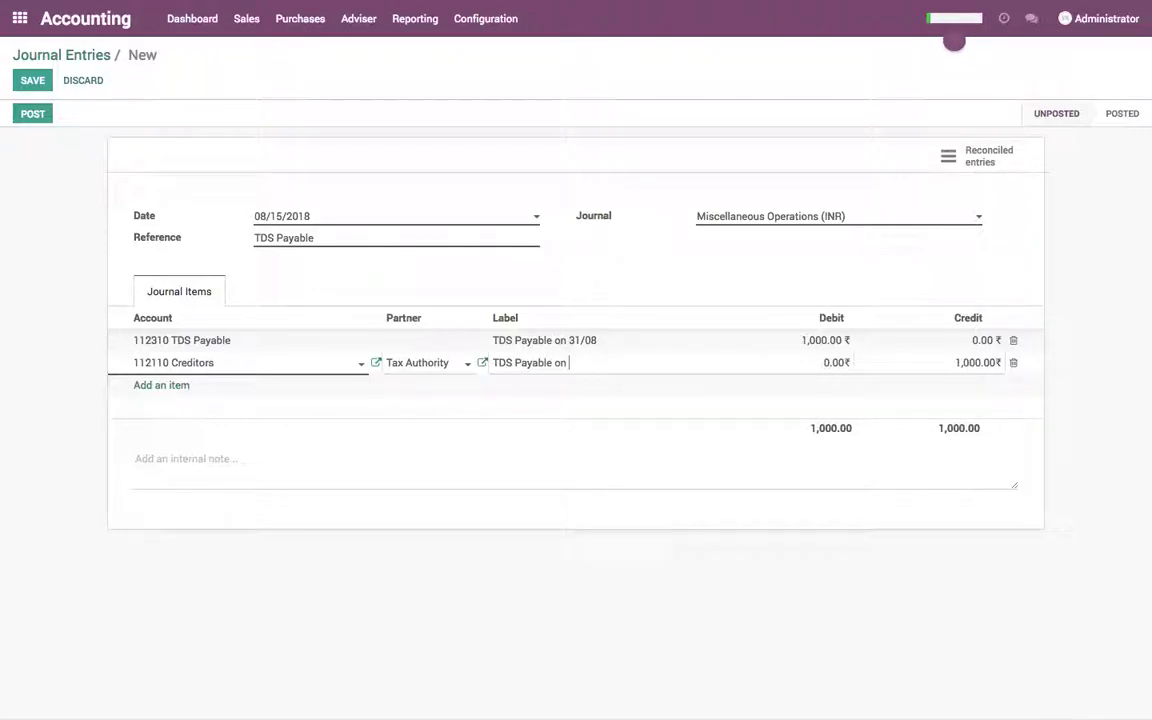
key("Tab")
left_click(382, 438)
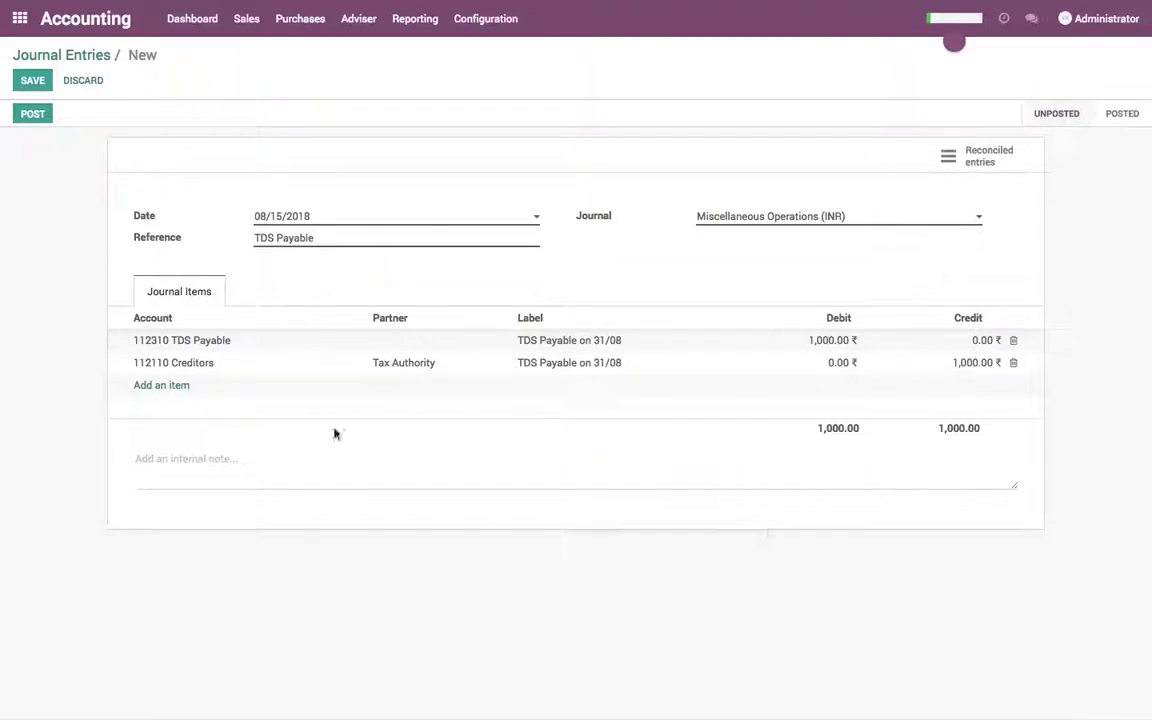
Save the journal entry, change its date to 08/31/2018 and post it
left_click(31, 80)
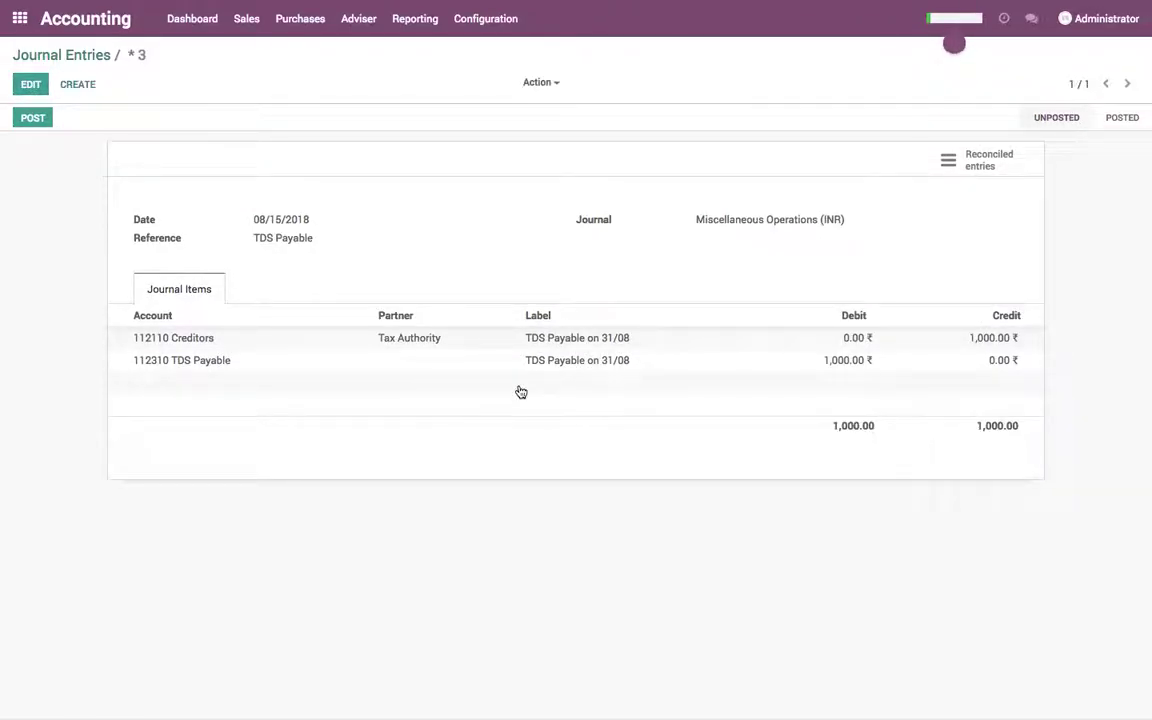
left_click(31, 84)
left_click(334, 222)
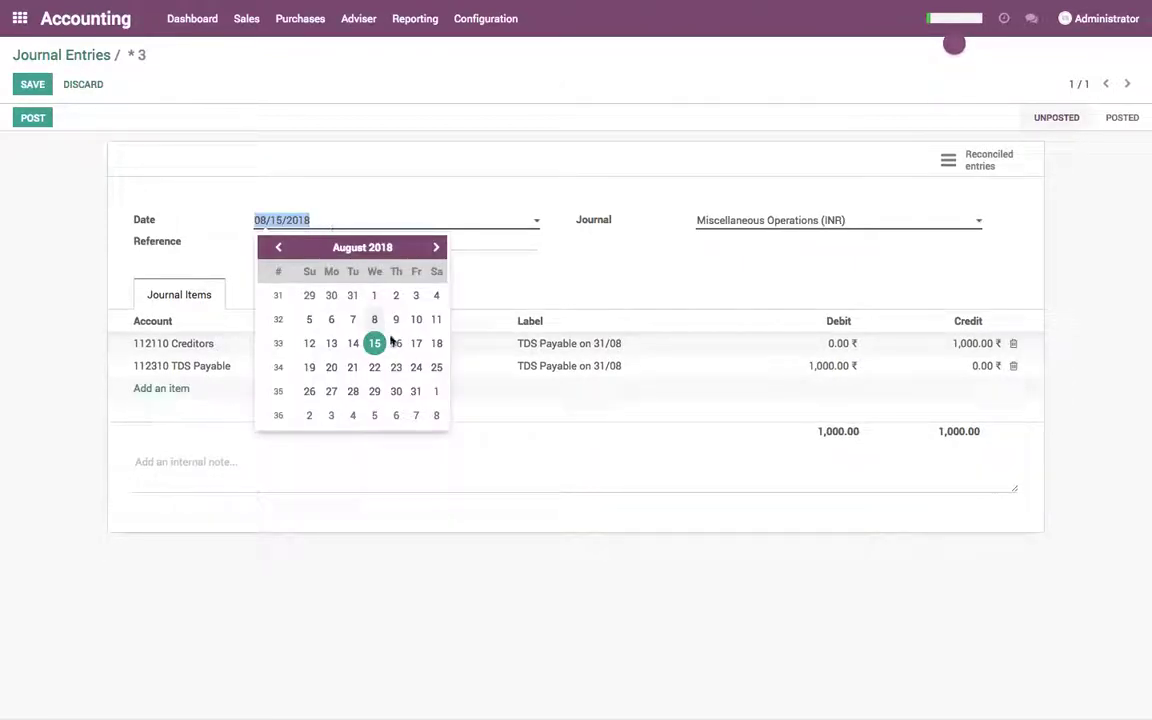
left_click(416, 391)
left_click(33, 86)
left_click(33, 118)
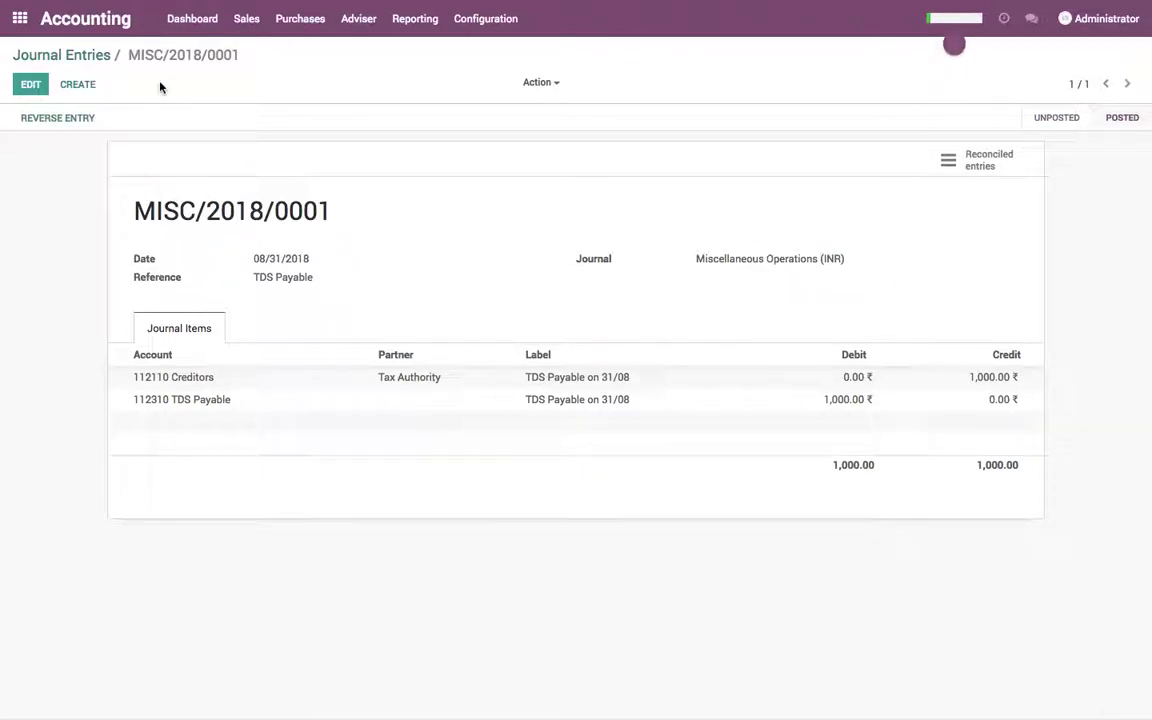
Open the balance sheet and examine the TDS Payable amount under current liabilities
left_click(104, 56)
left_click(487, 18)
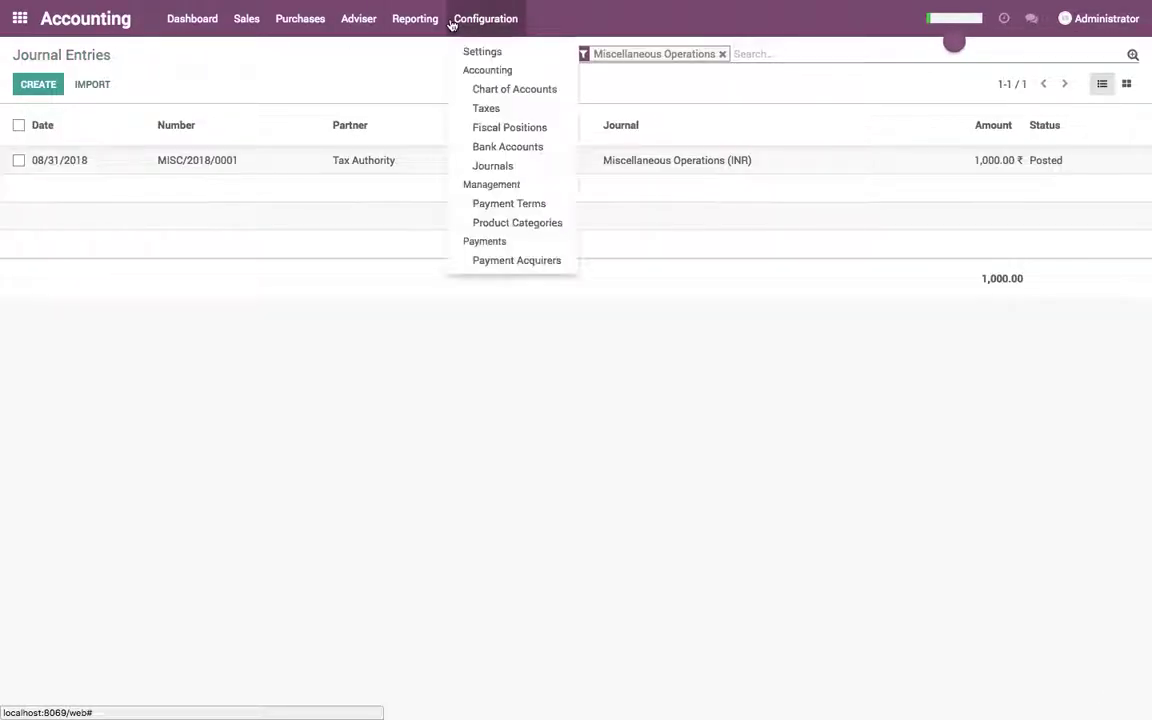
left_click(415, 20)
left_click(445, 130)
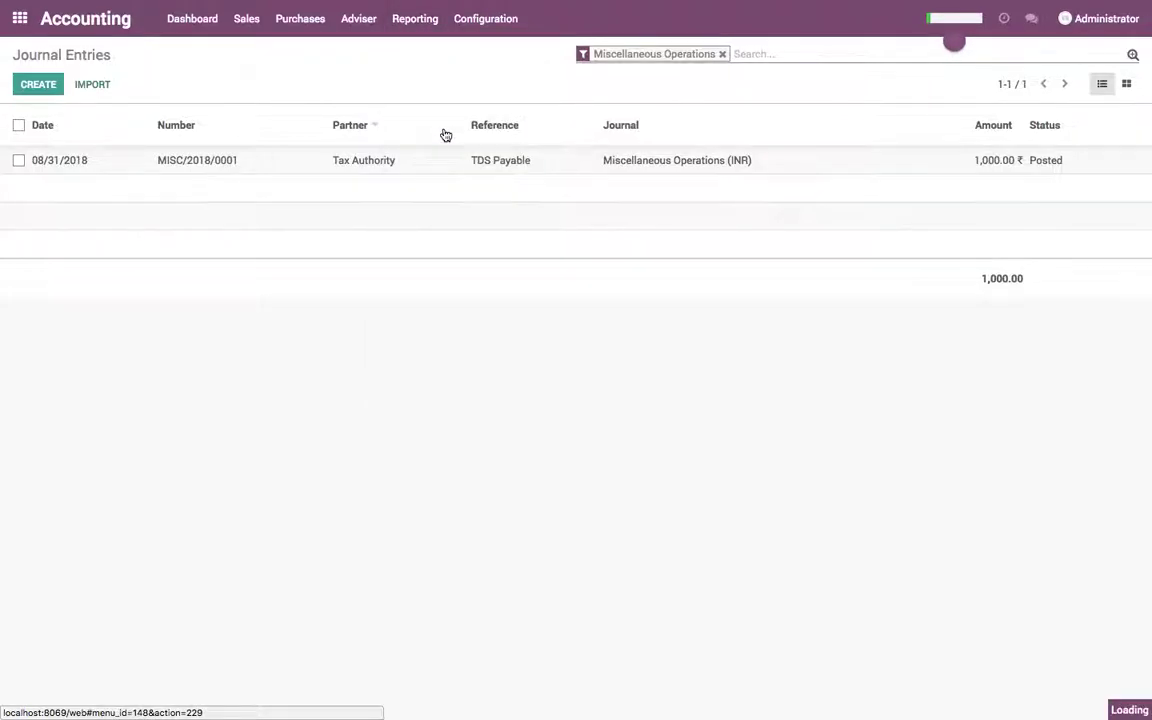
scroll(911, 609, "down", 2)
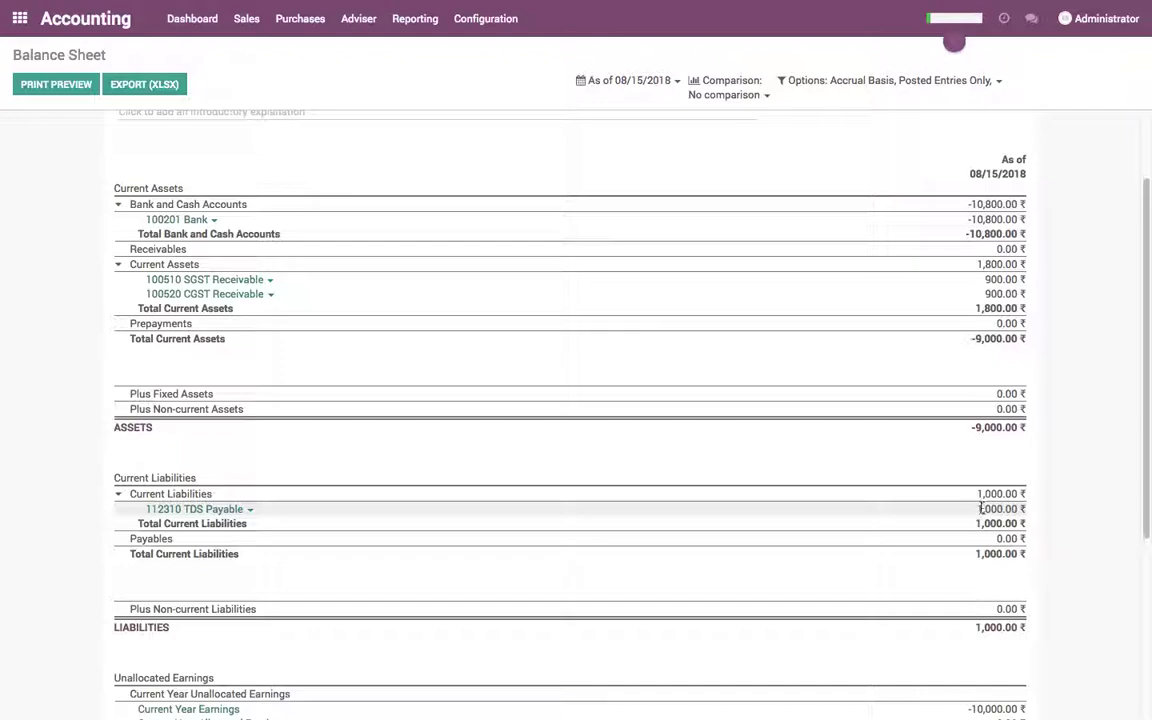
Set the balance sheet to the custom date 08/31/2018 and examine current liabilities and payables
left_click(645, 81)
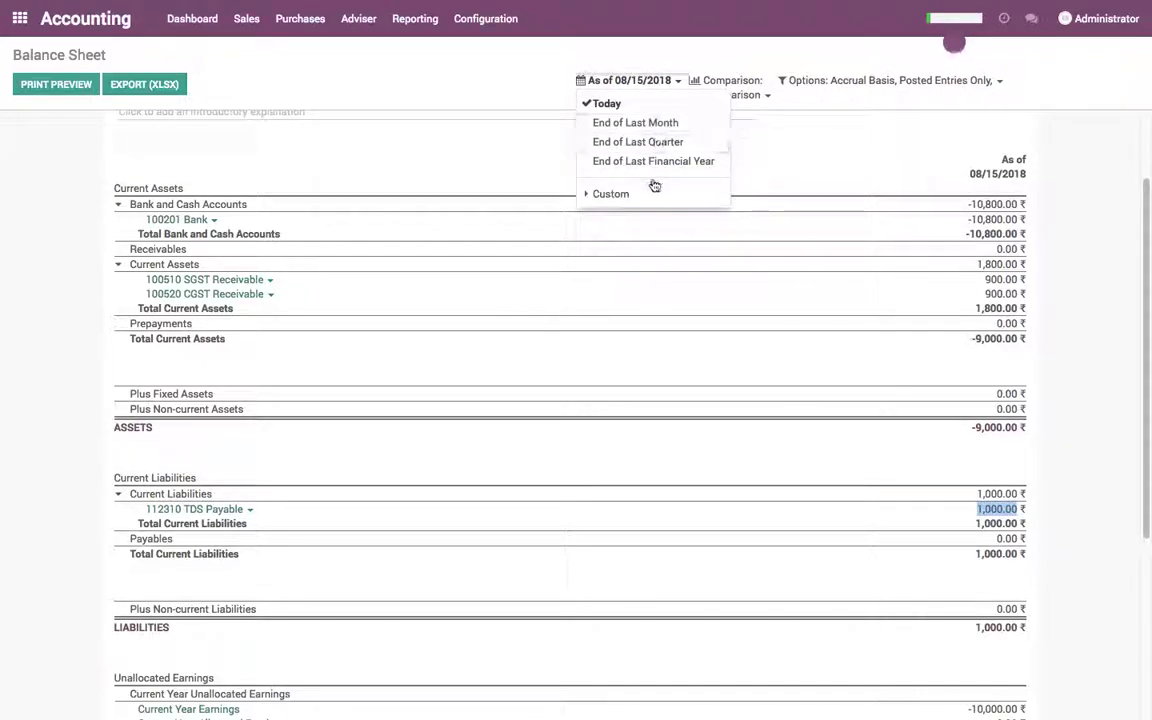
left_click(648, 194)
left_click(653, 232)
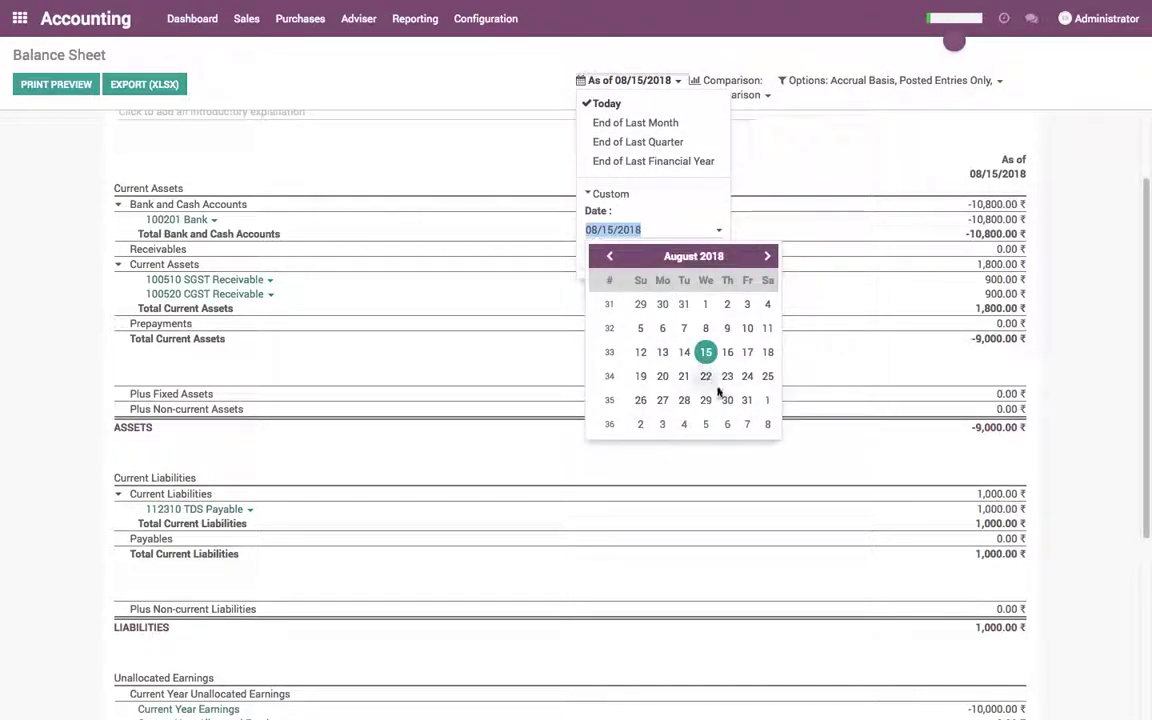
left_click(747, 400)
left_click(612, 263)
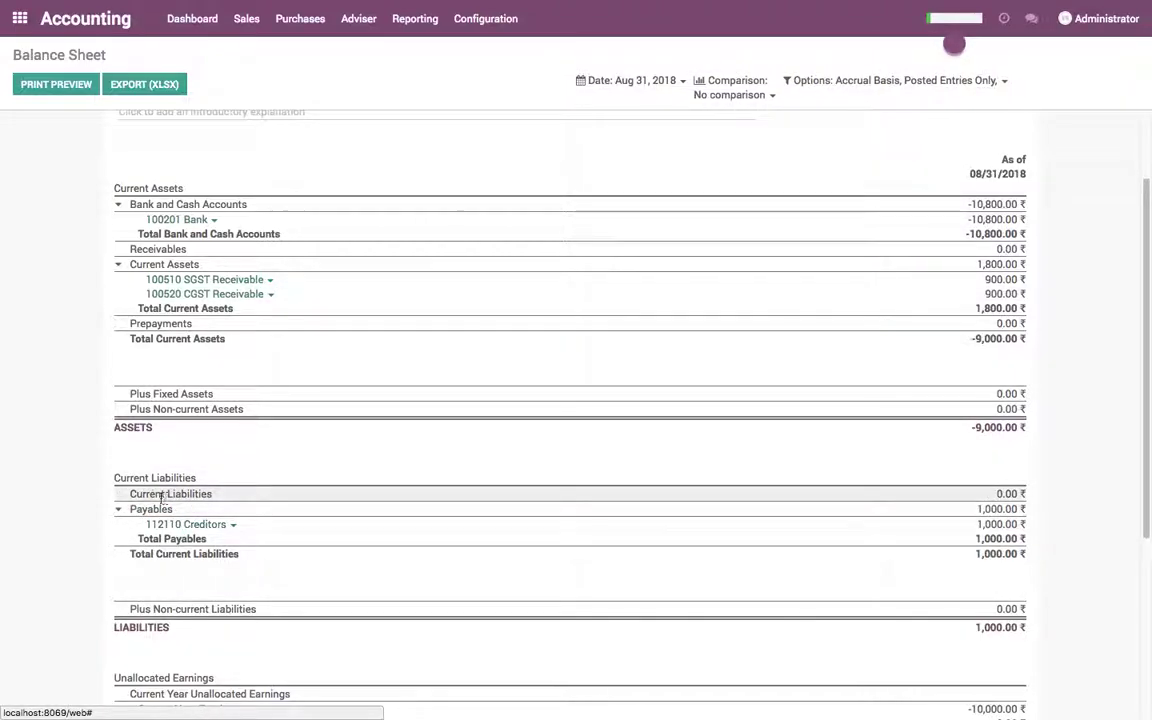
left_click_drag(133, 494, 1029, 499)
left_click(1029, 499)
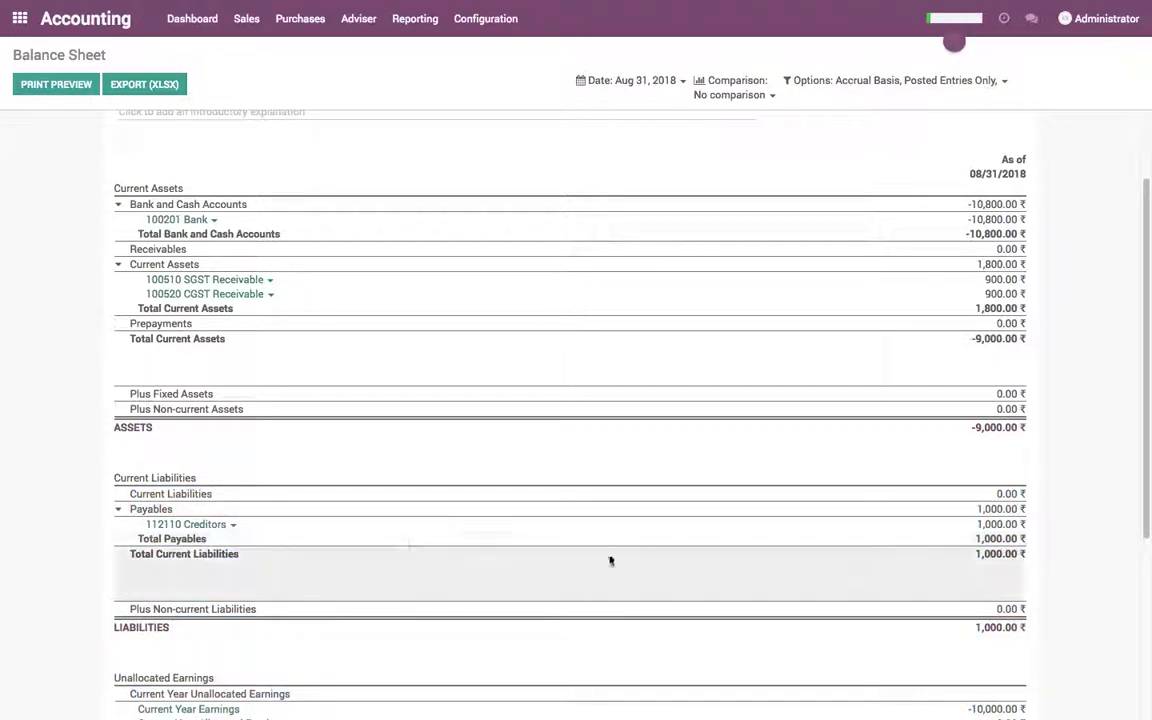
scroll(817, 461, "up", 2)
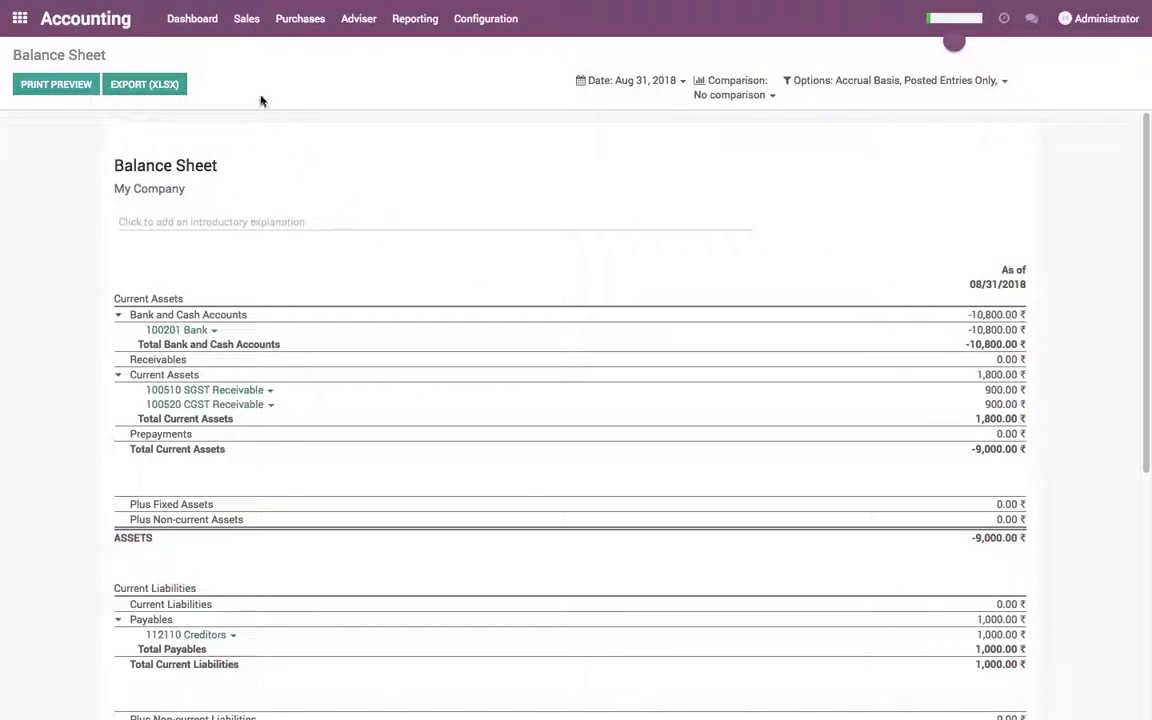
Open bank statement 20180815 for editing and add a transaction dated 09/05/2018
left_click(200, 22)
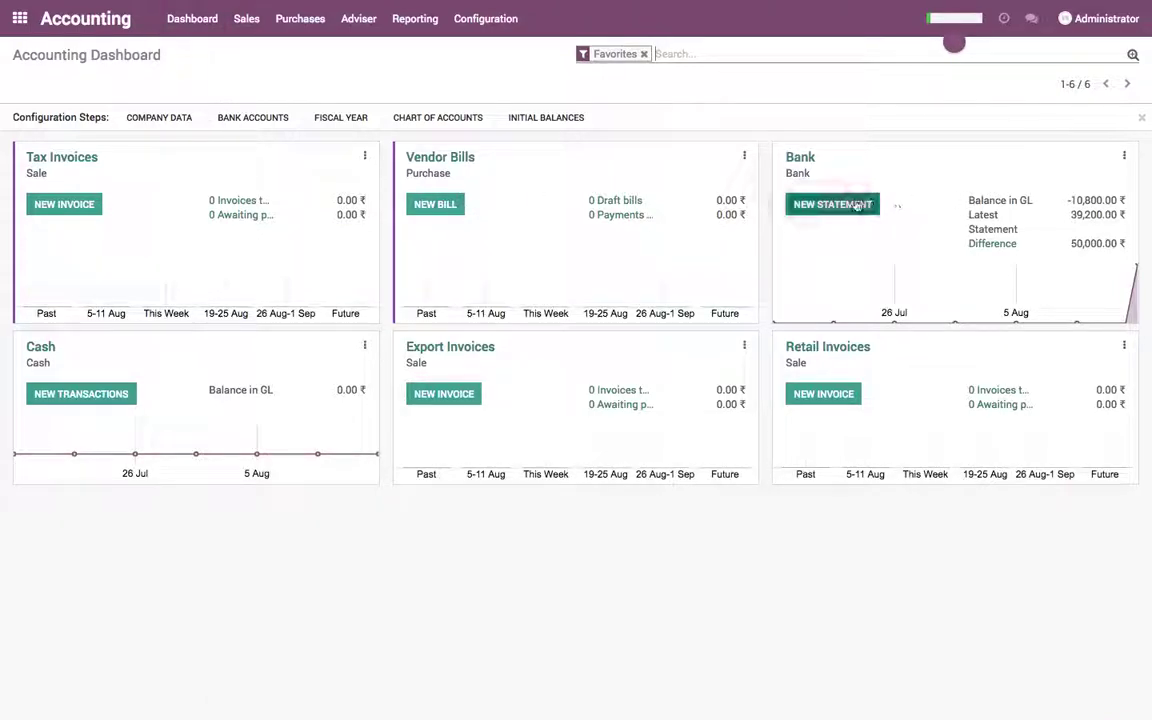
left_click(806, 158)
left_click(119, 160)
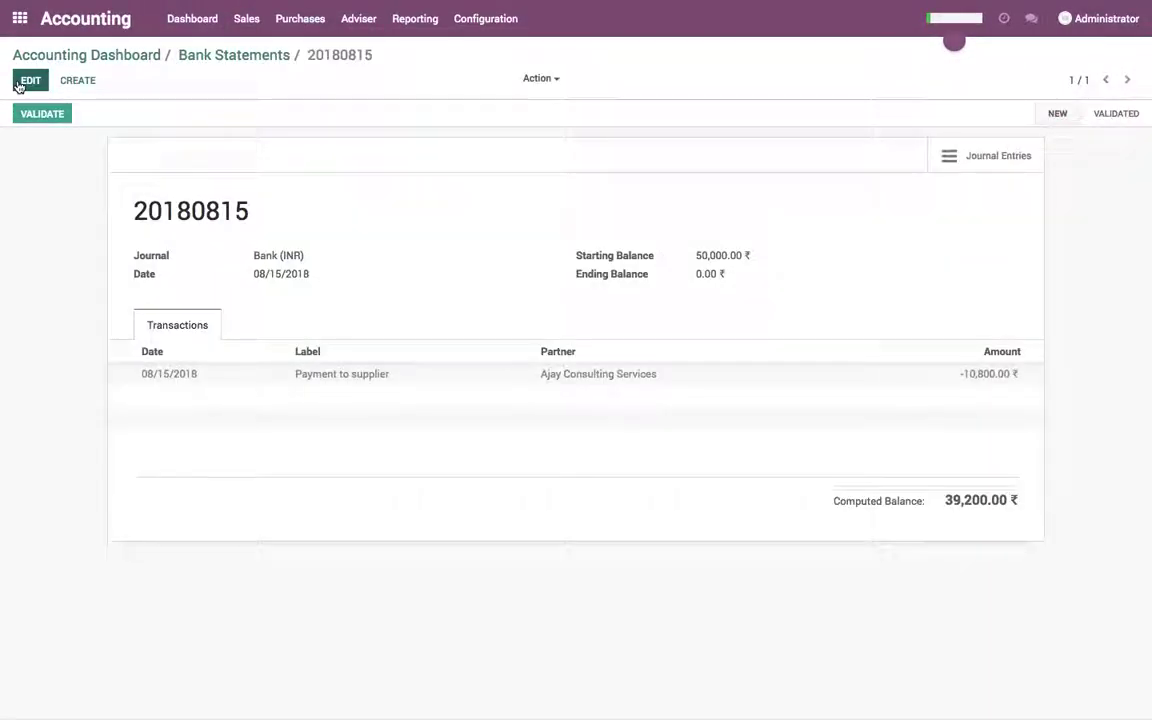
left_click(28, 80)
left_click(180, 418)
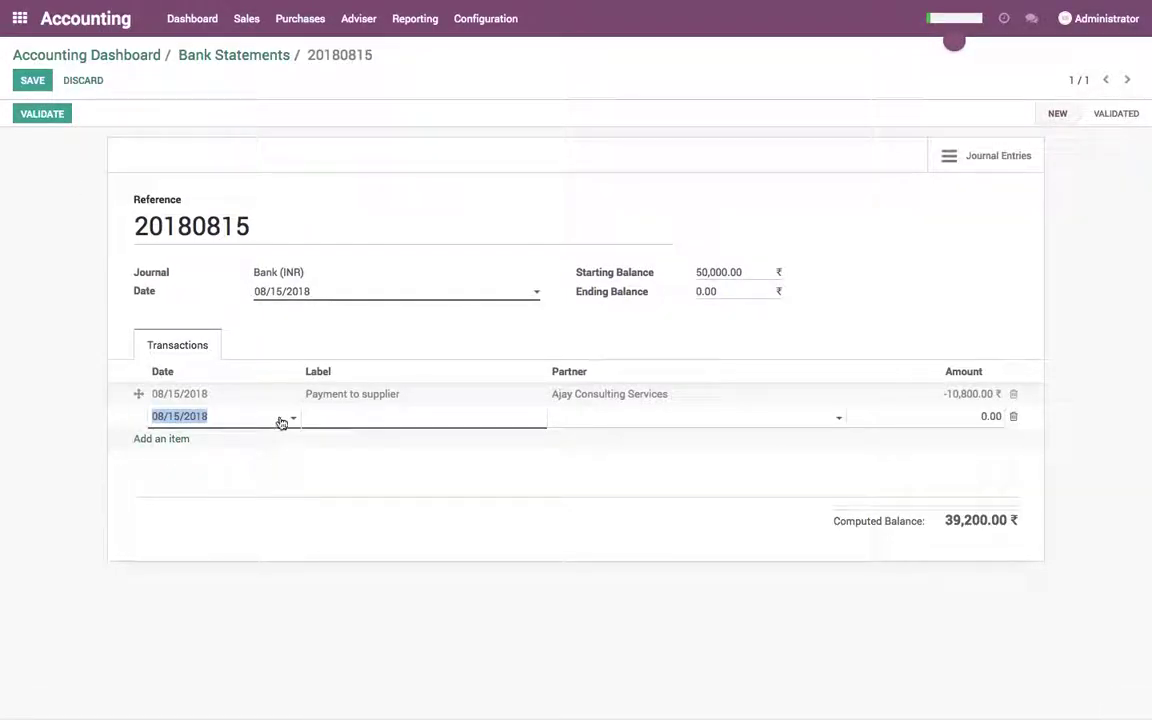
left_click(281, 421)
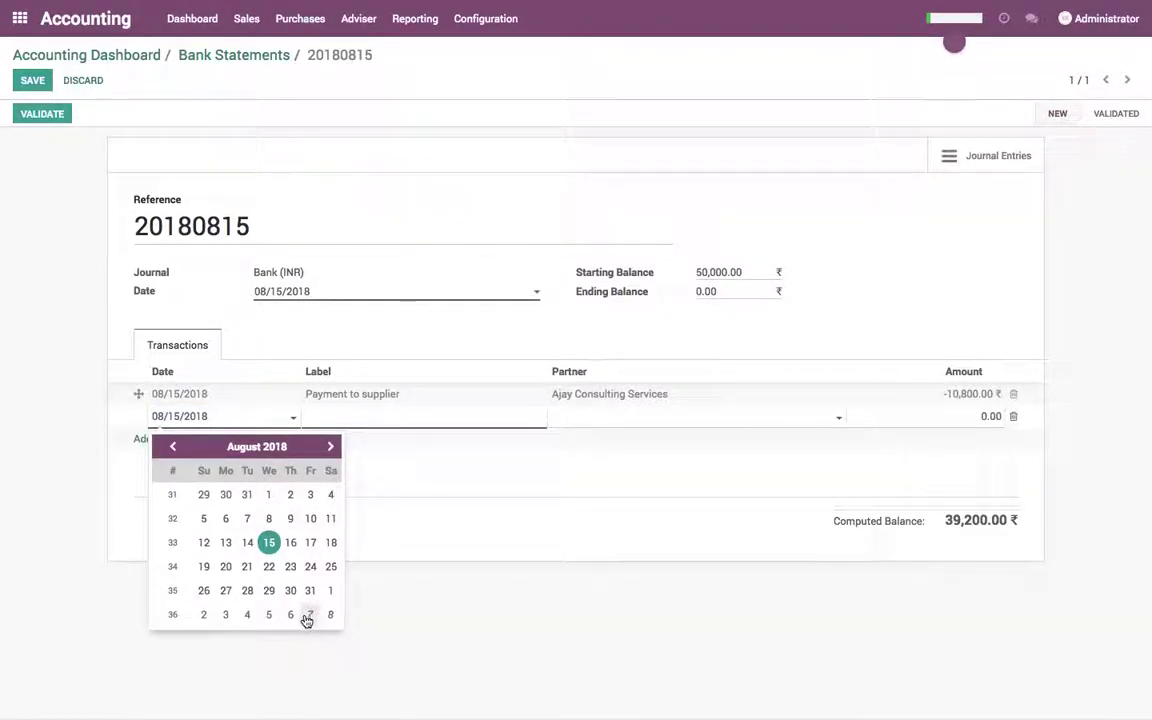
left_click(271, 619)
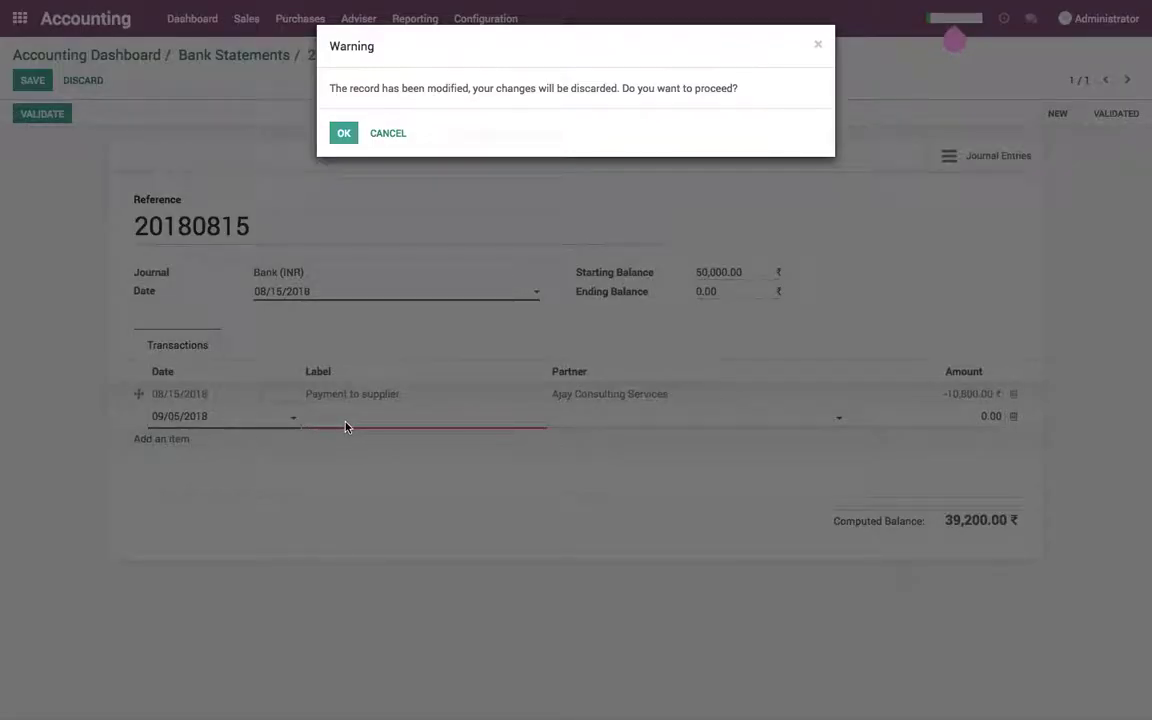
Fill in the new transaction with label "Payment to TDS", partner Tax Authority and amount -1000
left_click(344, 418)
type("Payment to TDS")
key("Tab")
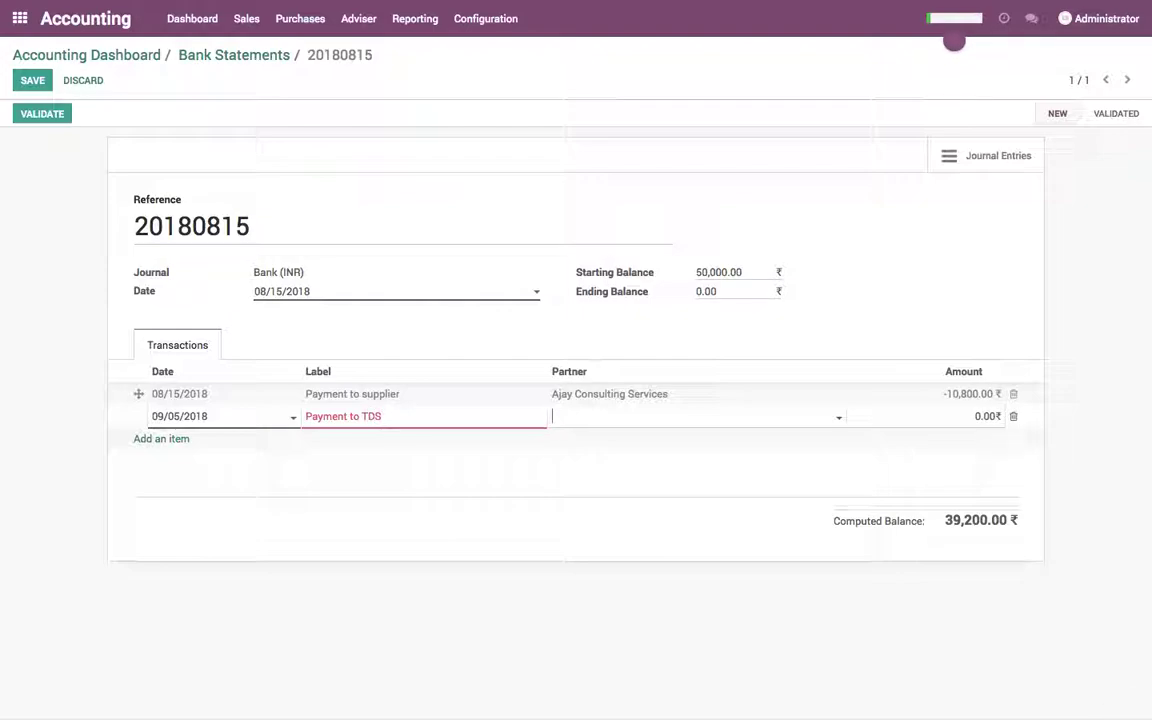
type("Ta")
key("Tab")
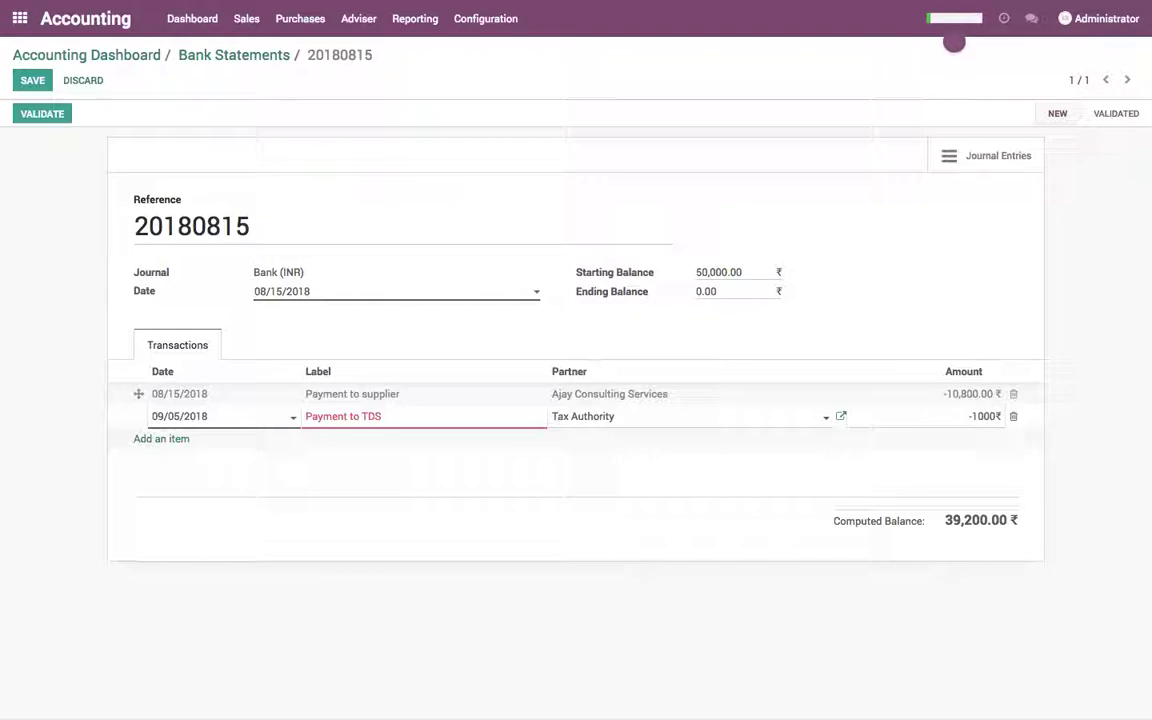
left_click(914, 252)
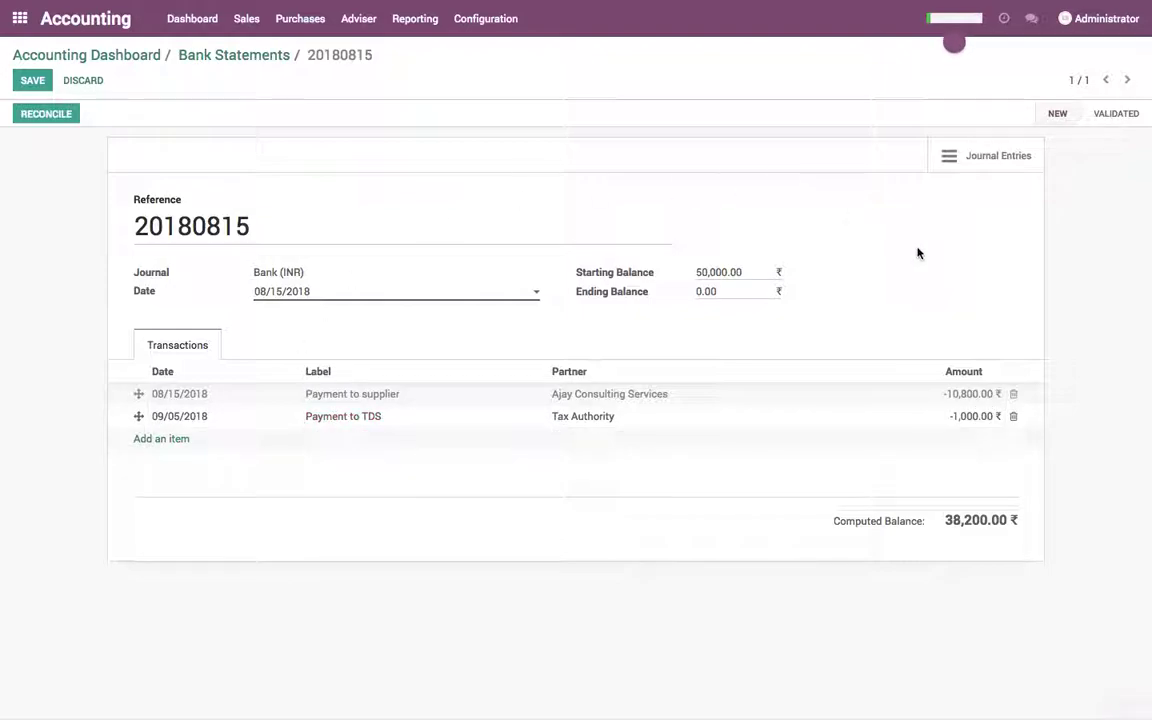
Save the bank statement and reconcile the Tax Authority payment with the TDS Payable journal entry
left_click(32, 80)
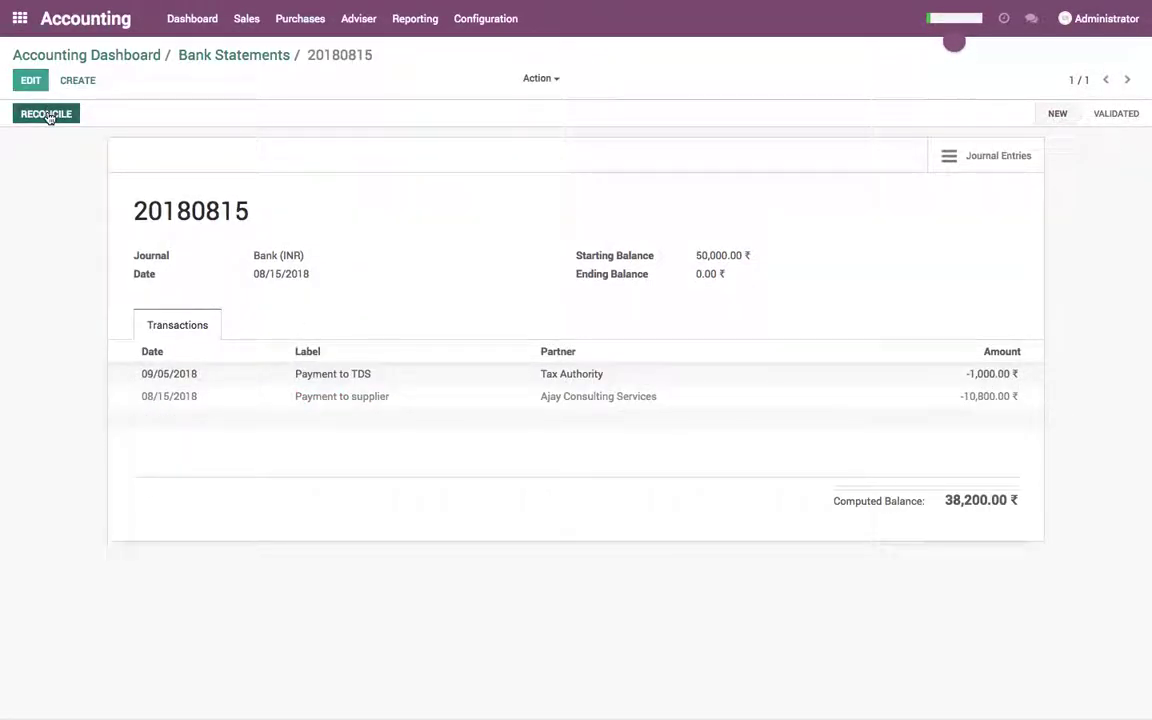
left_click(50, 115)
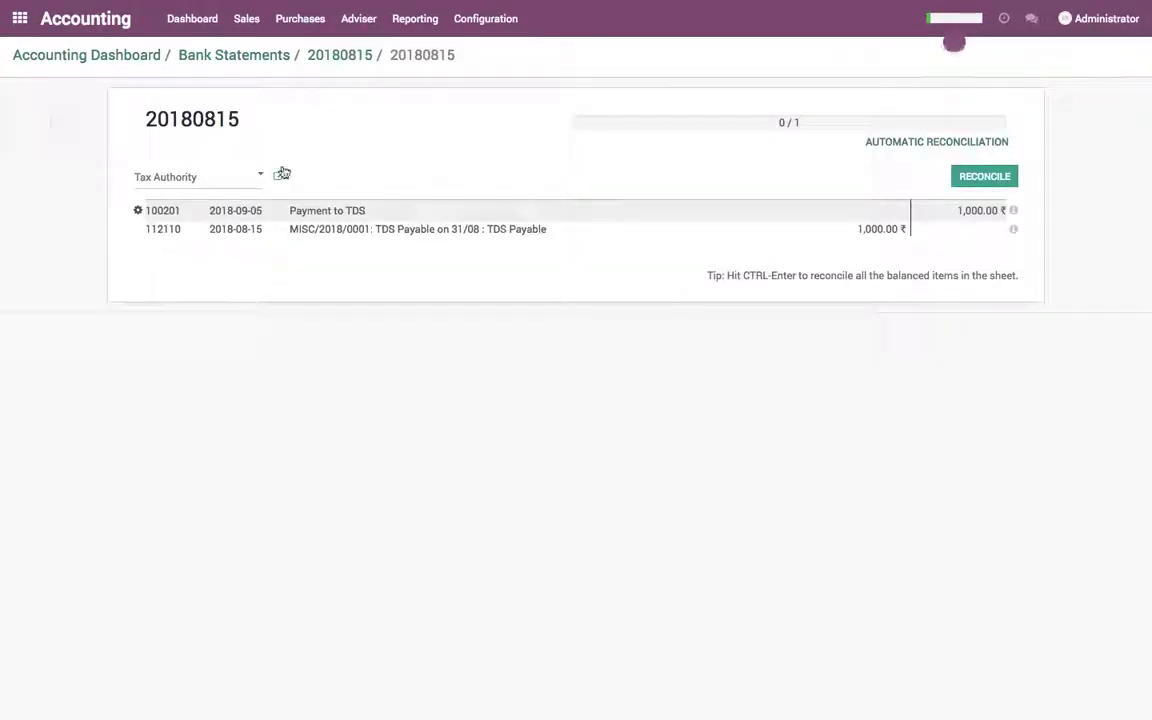
left_click(988, 180)
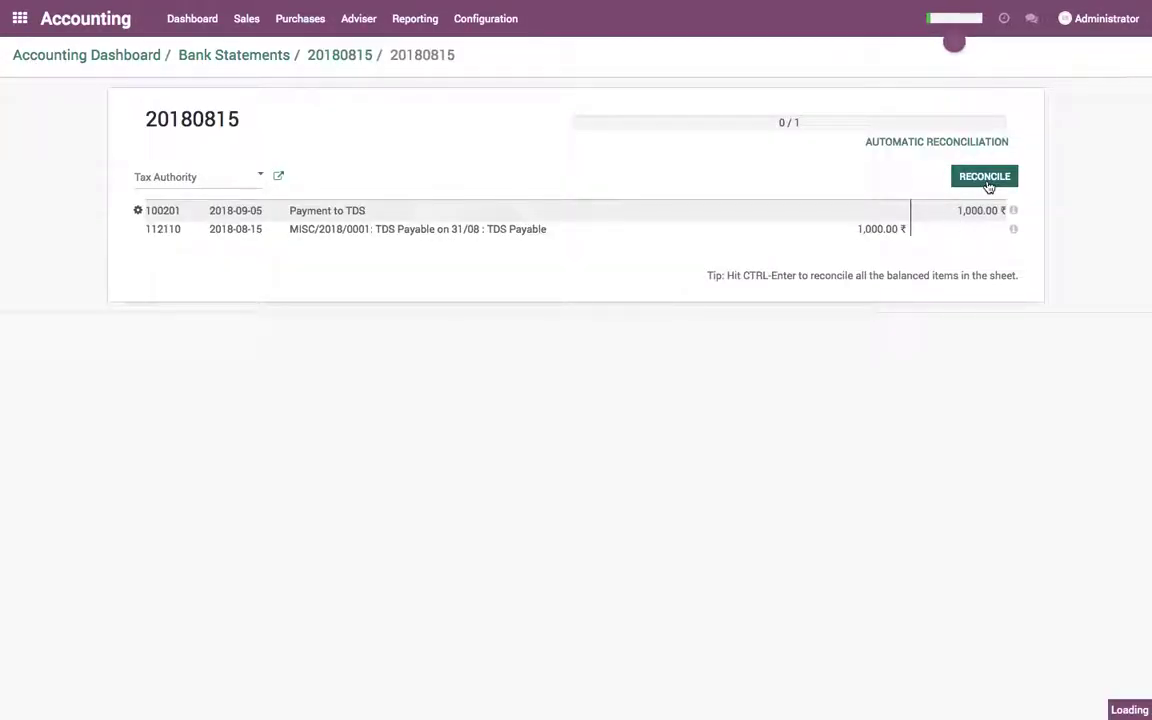
Reopen the balance sheet and examine the Creditors amount under payables
left_click(268, 55)
left_click(126, 57)
left_click(415, 18)
left_click(435, 126)
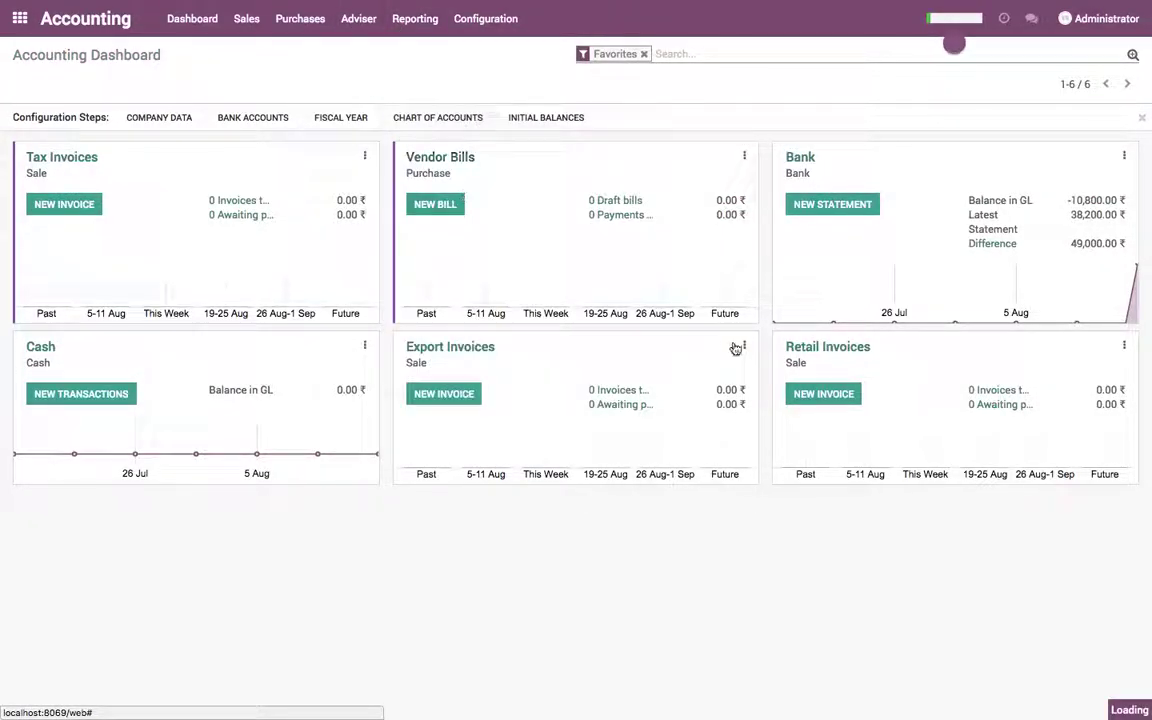
scroll(800, 480, "down", 3)
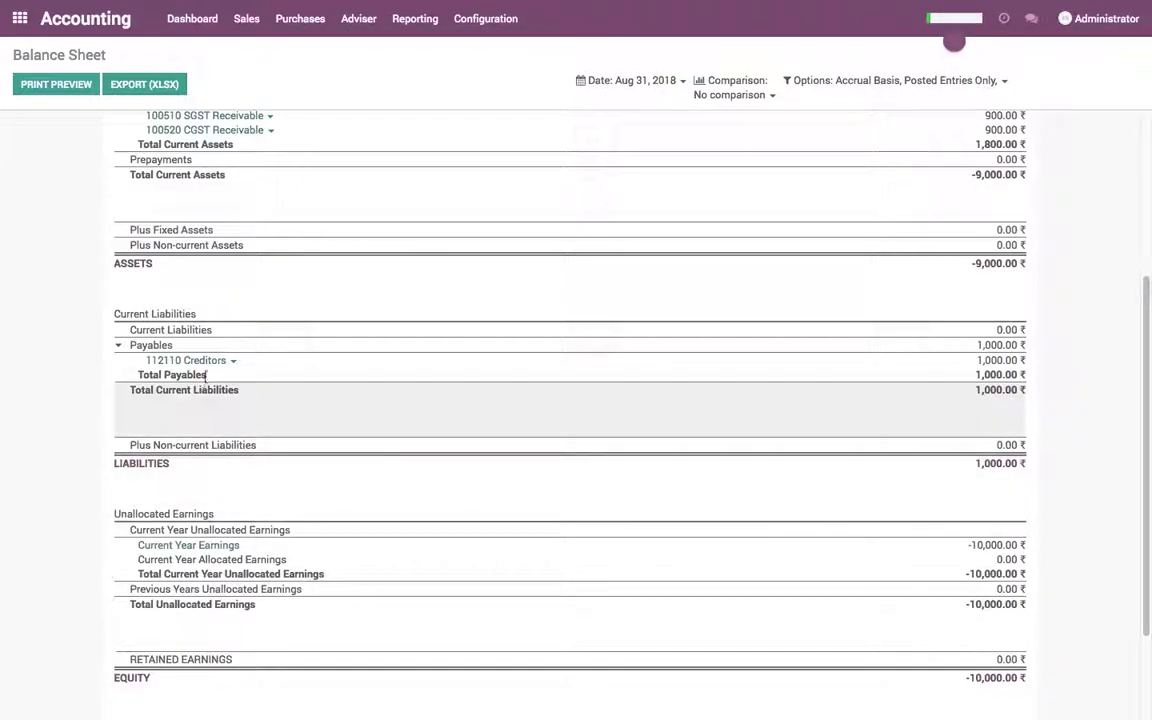
left_click_drag(980, 360, 1030, 690)
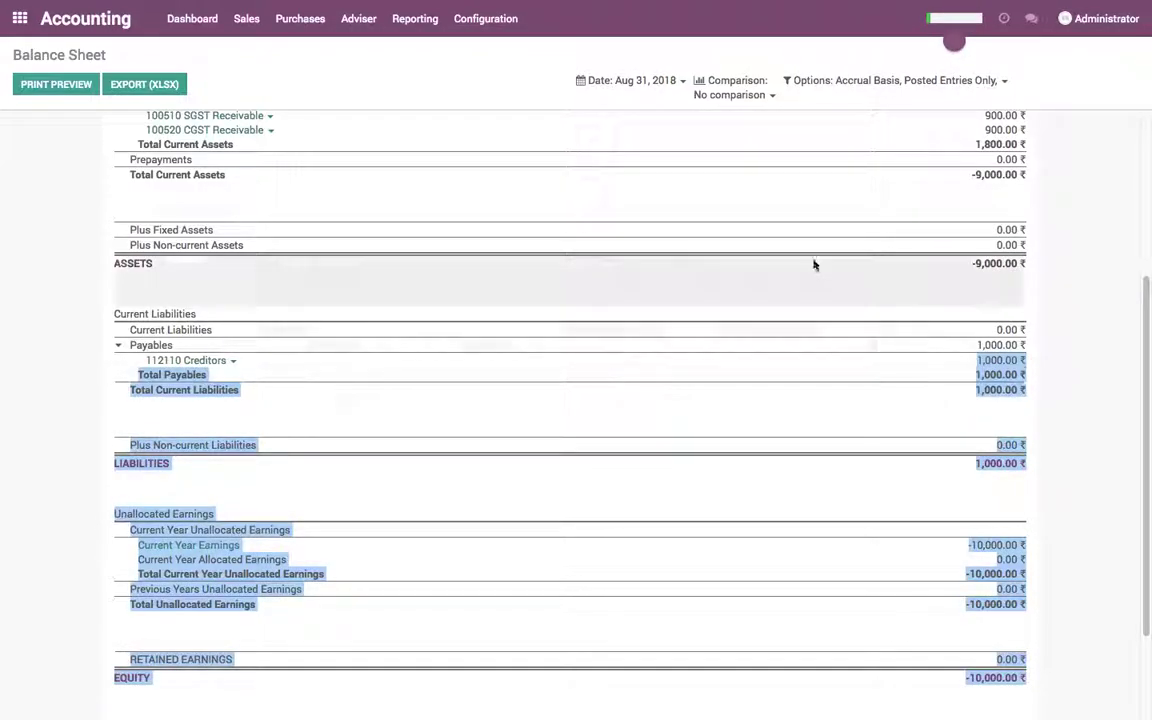
Set the balance sheet to the custom date 09/07/2018 to check the liabilities
left_click(640, 80)
left_click(612, 193)
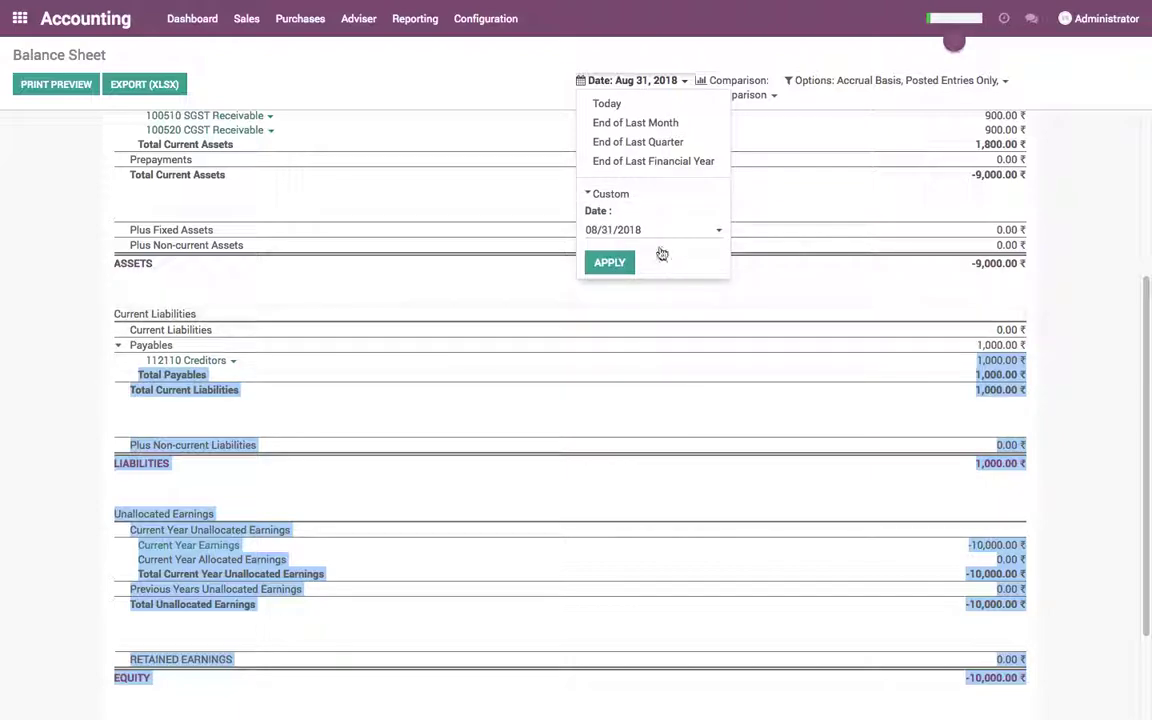
left_click(655, 230)
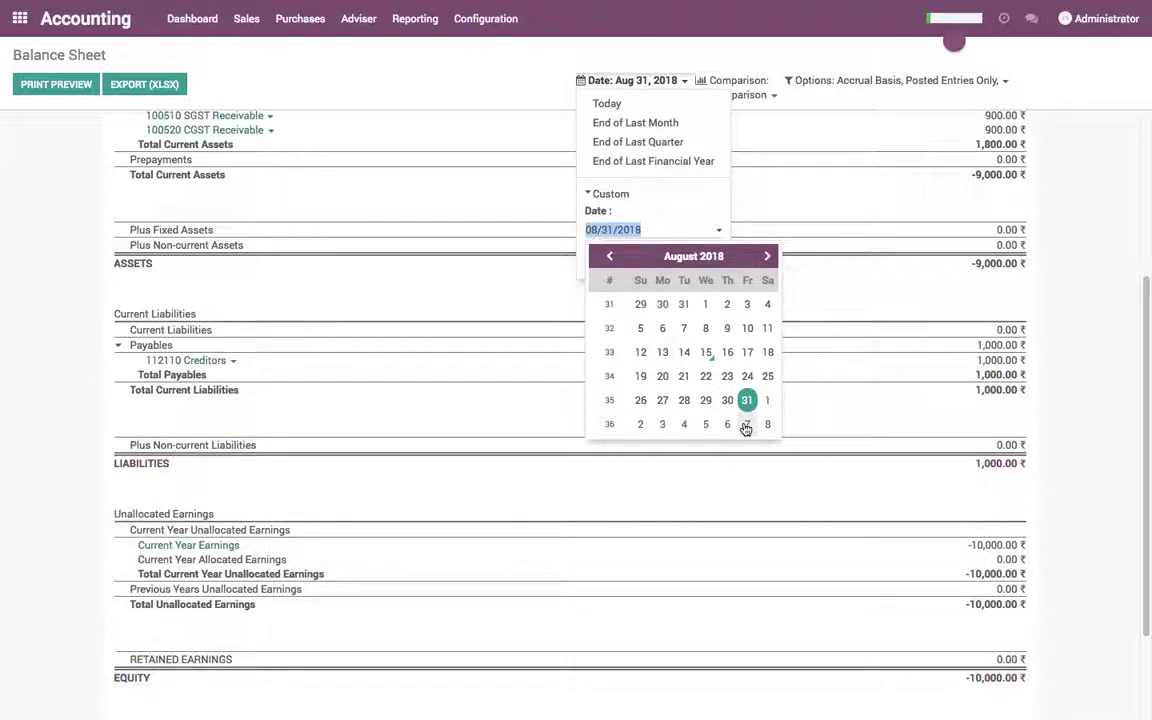
left_click(746, 428)
left_click(614, 264)
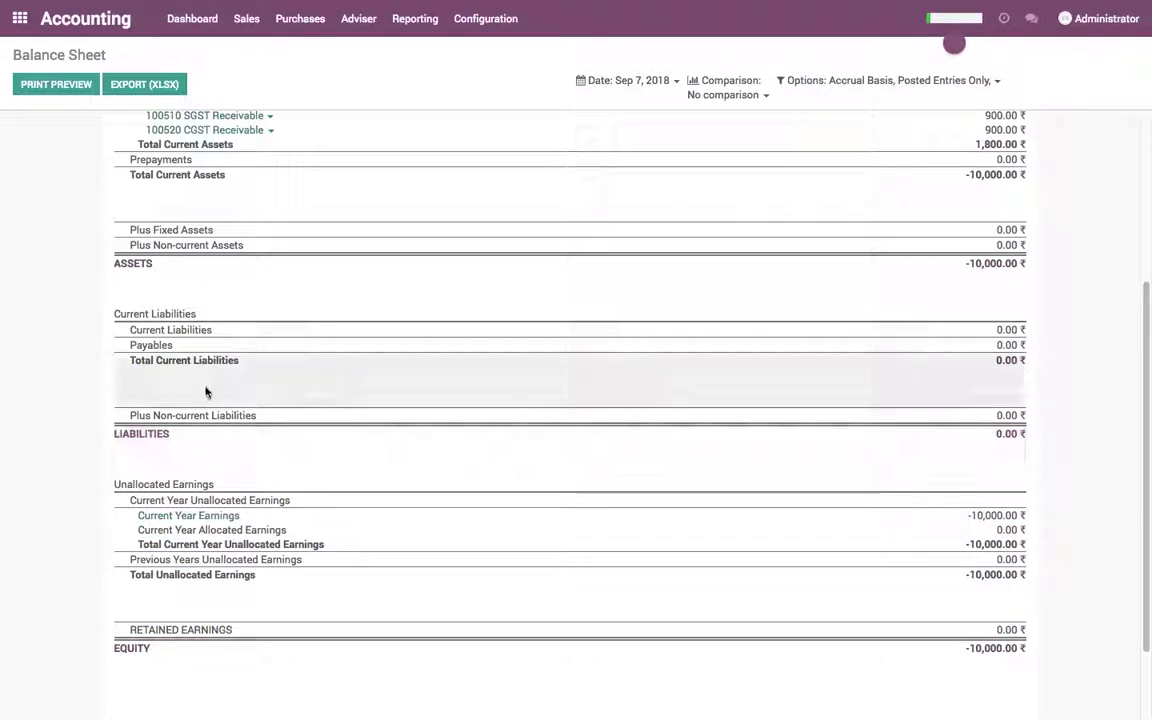
Examine the liabilities and unallocated earnings on the balance sheet and open the Profit and Loss report to check total expenses
left_click_drag(131, 327, 1022, 600)
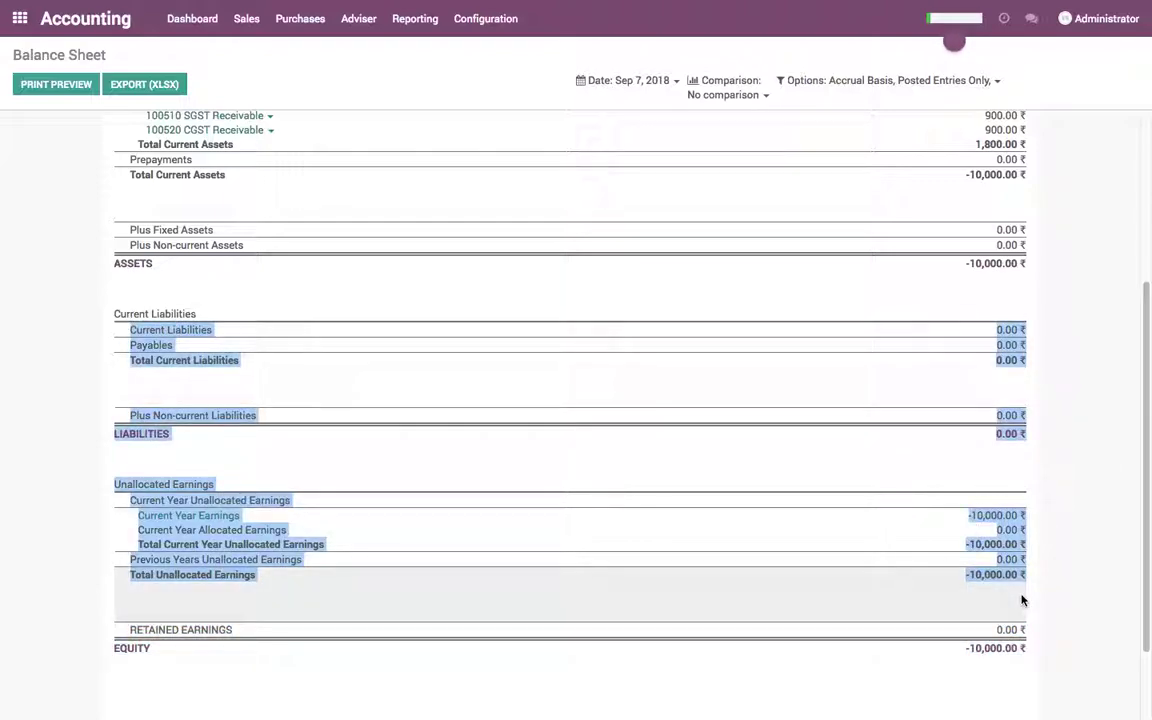
left_click(1015, 501)
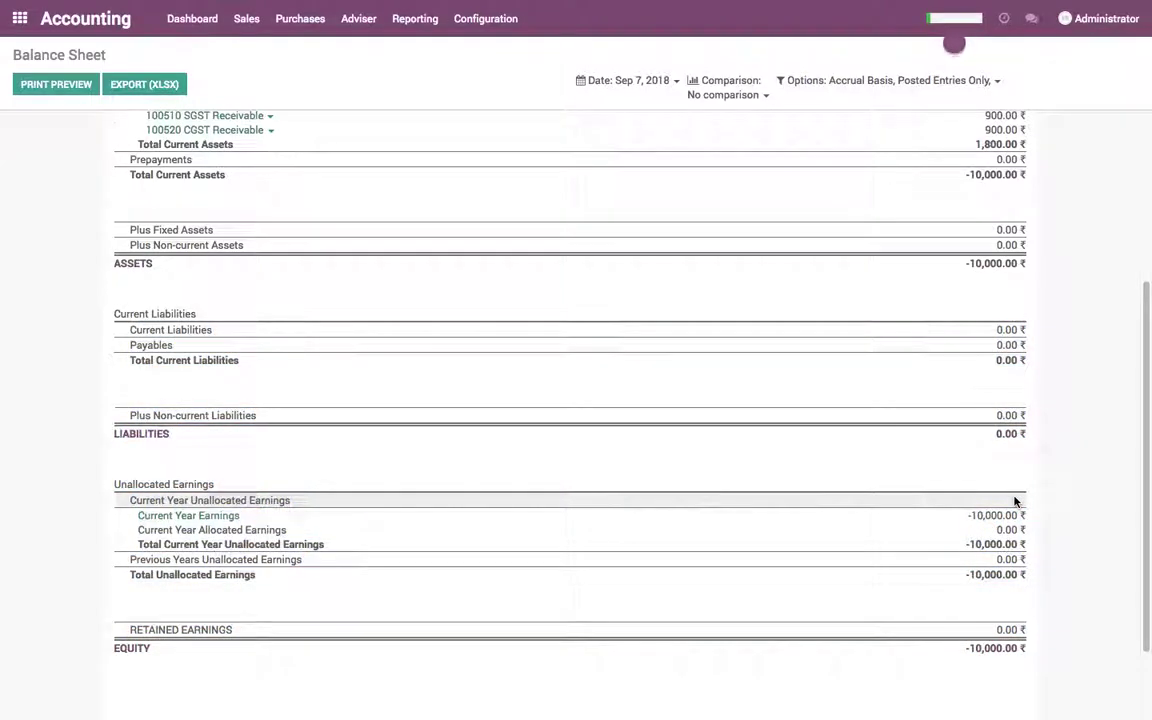
scroll(1015, 501, "up", 5)
left_click(415, 18)
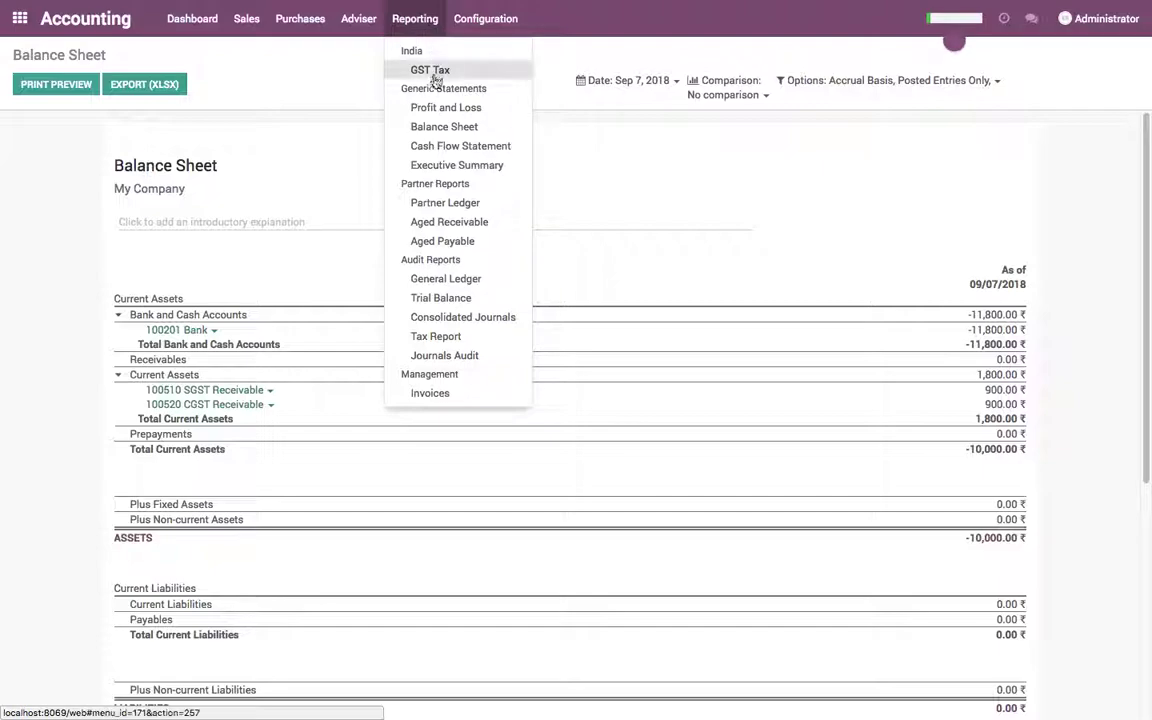
left_click(440, 107)
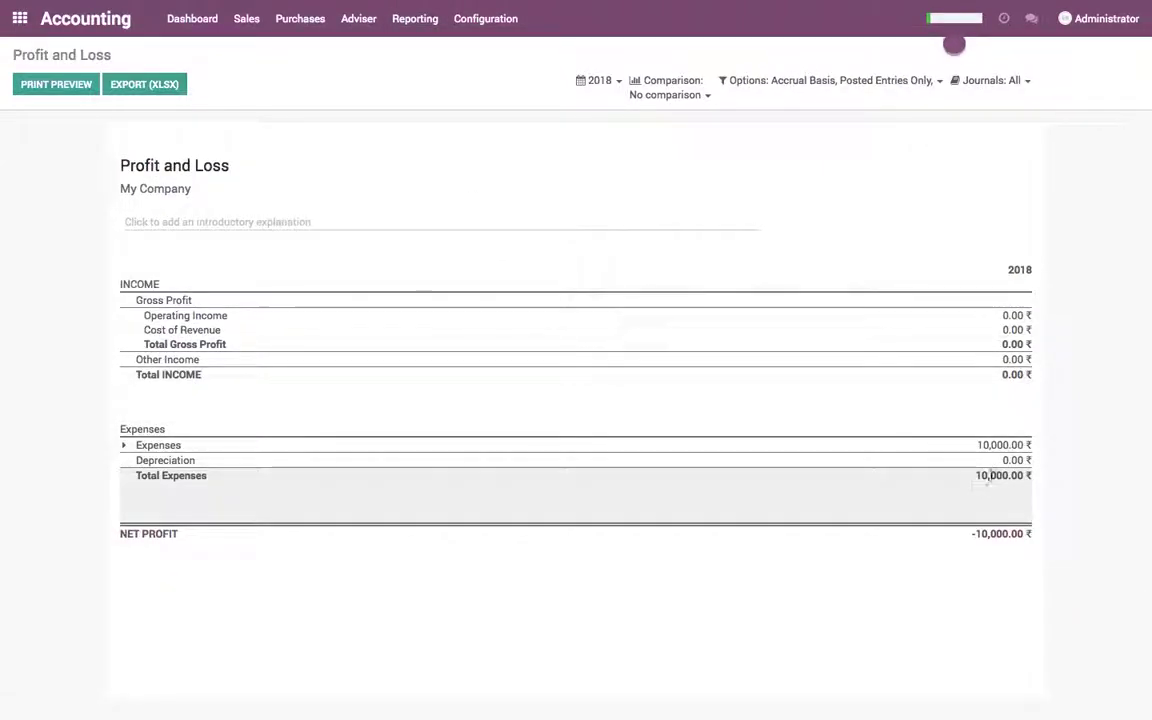
Return to the Balance Sheet report and examine the SGST Receivable and CGST Receivable amounts under current assets
left_click(412, 18)
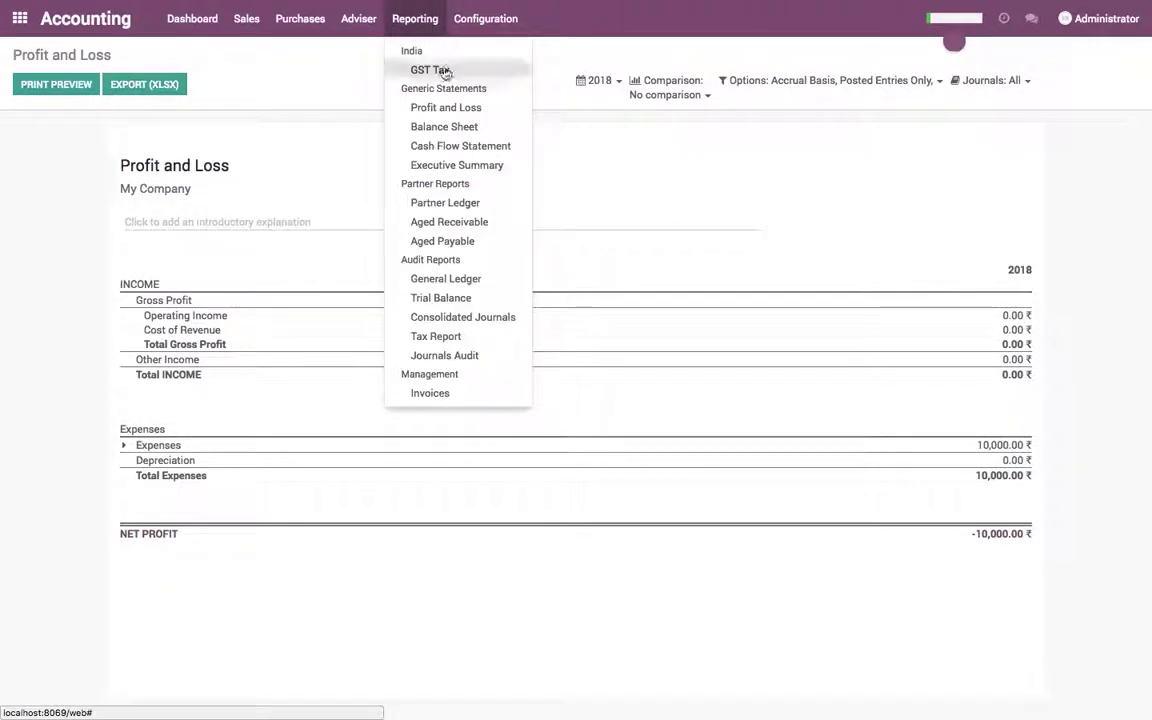
left_click(444, 126)
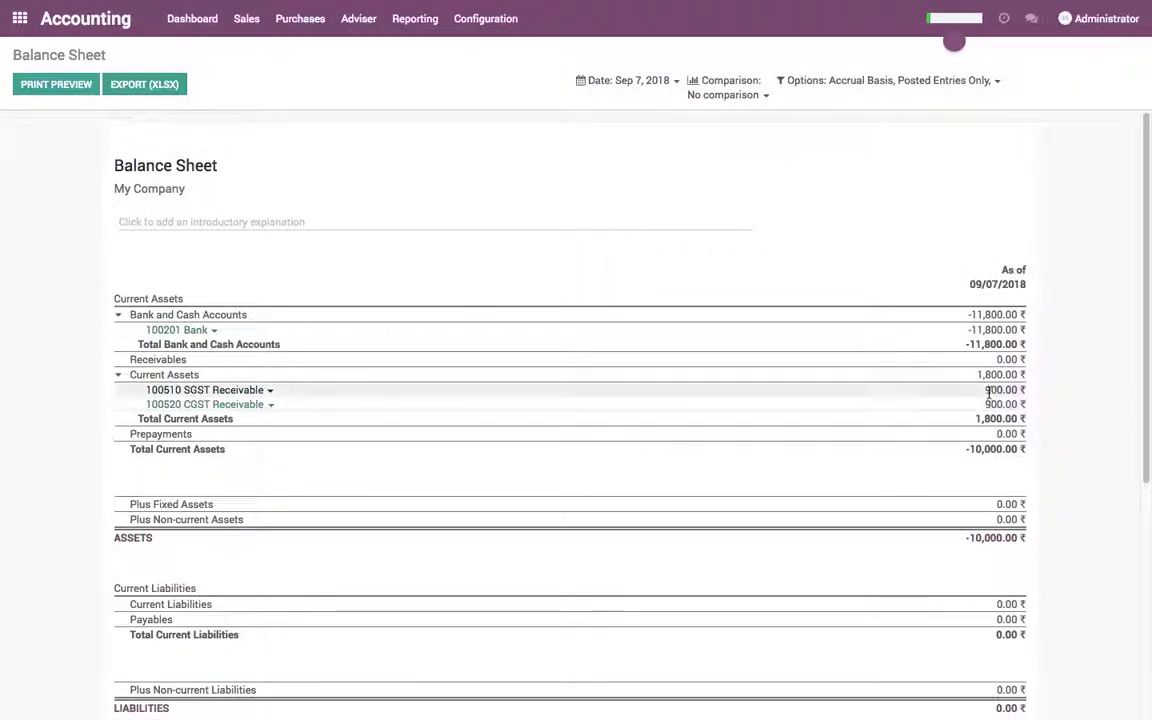
left_click_drag(991, 390, 1036, 416)
left_click(422, 165)
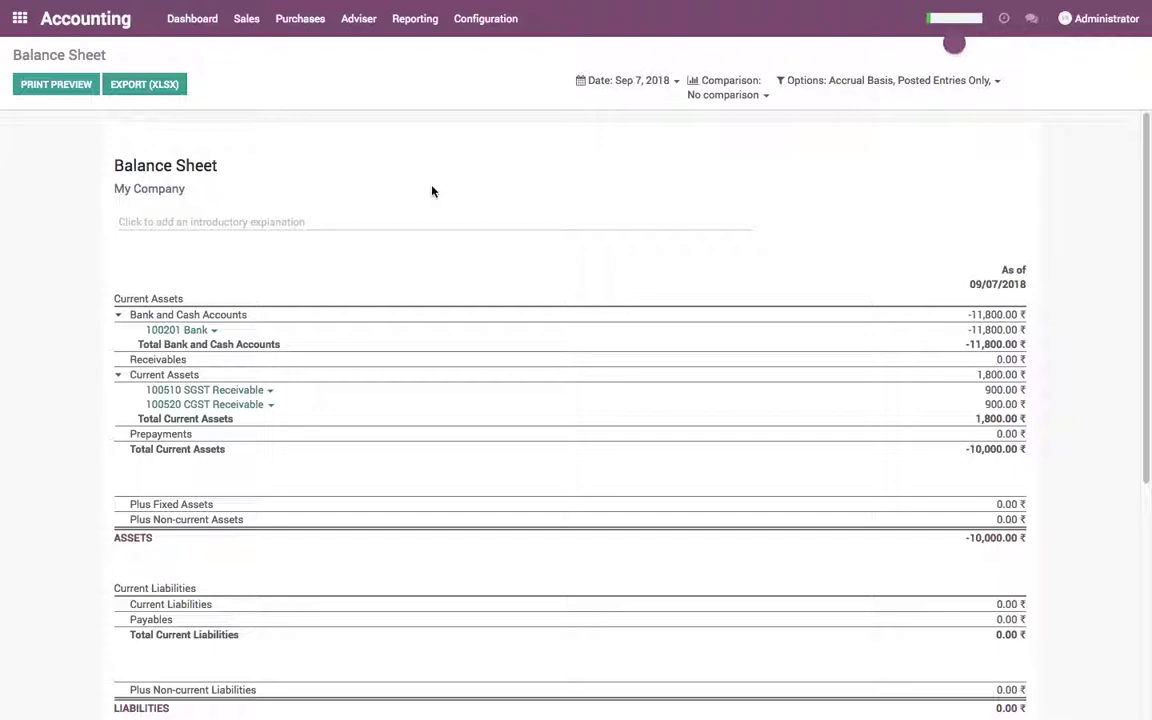